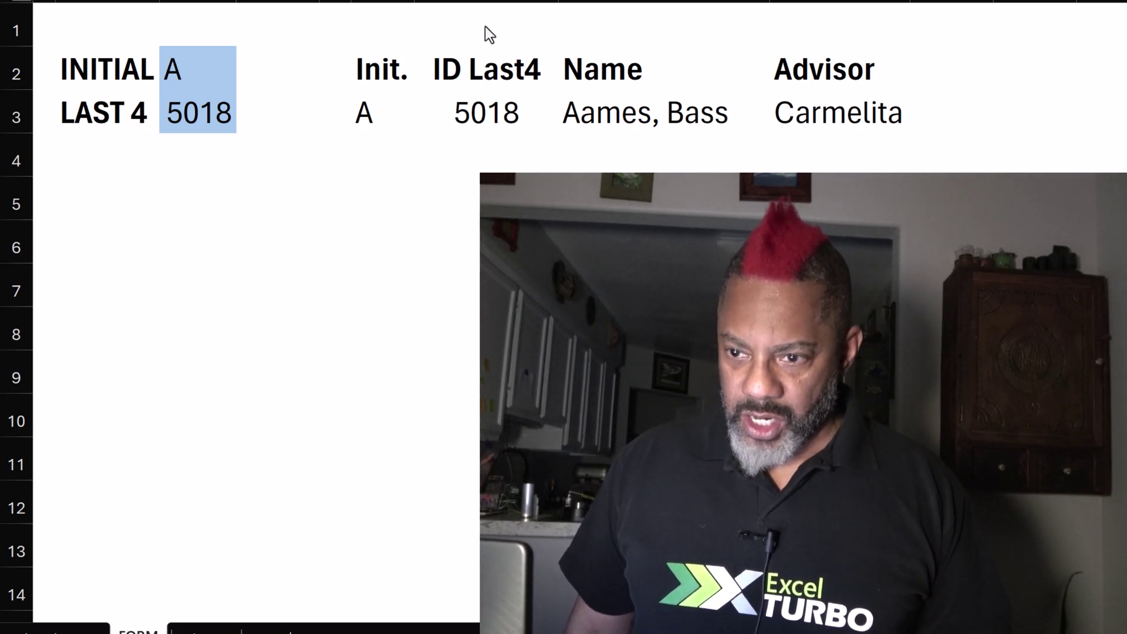
Test the lookup form with initial B and last four 1101.
{"action": "left_click", "coordinate": [199, 58]}
{"action": "left_click", "coordinate": [201, 70]}
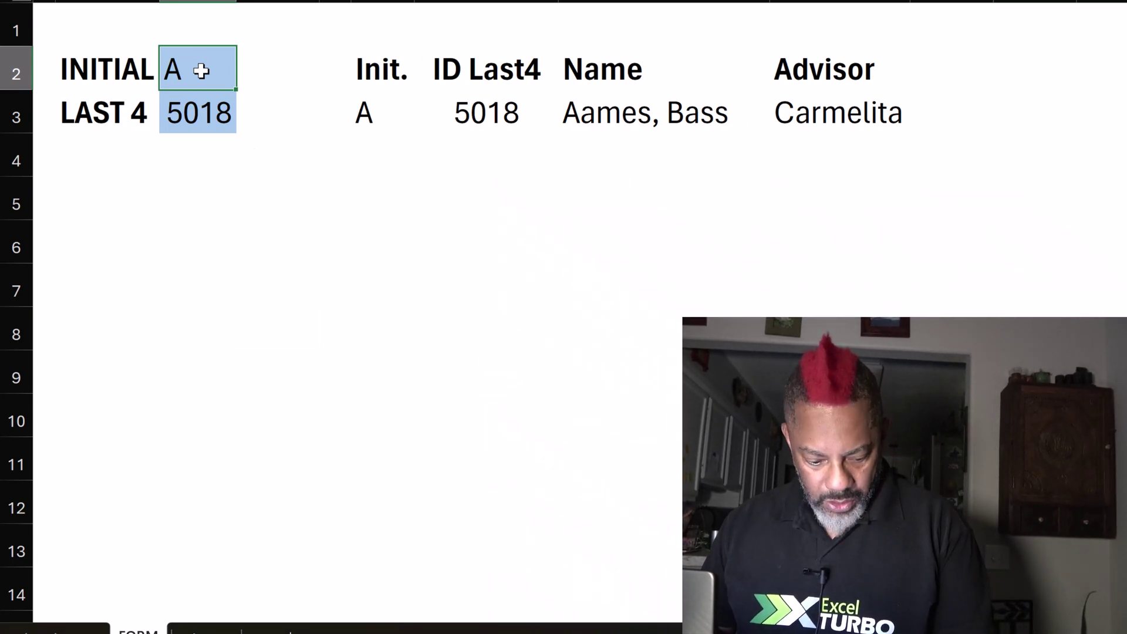
{"action": "type", "text": "B"}
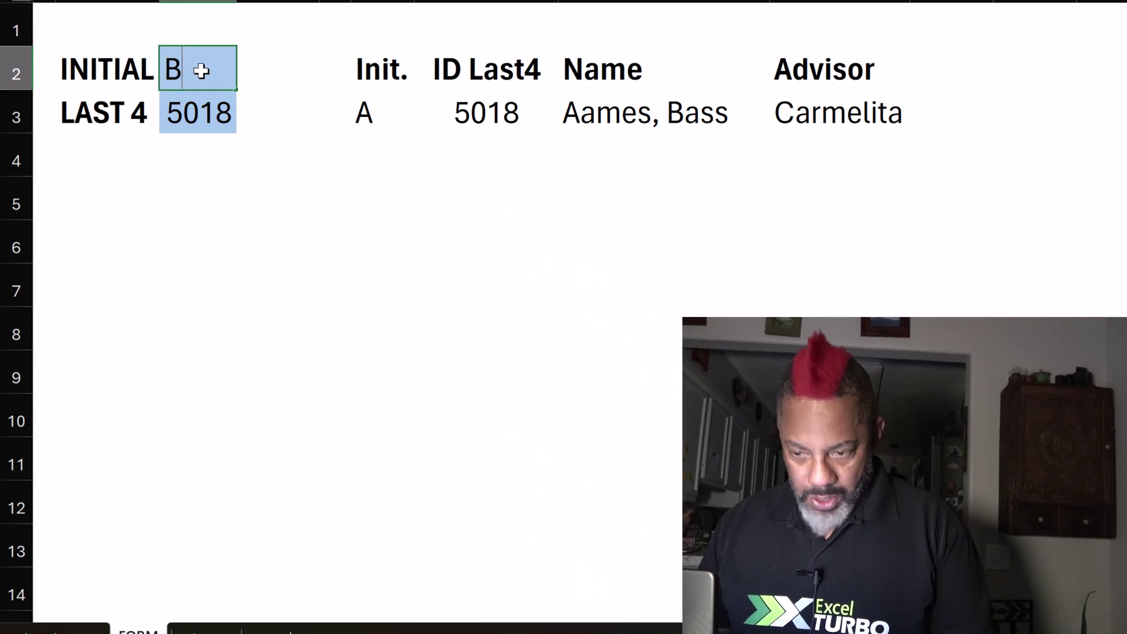
{"action": "key", "text": "Escape"}
{"action": "type", "text": "B"}
{"action": "key", "text": "Return"}
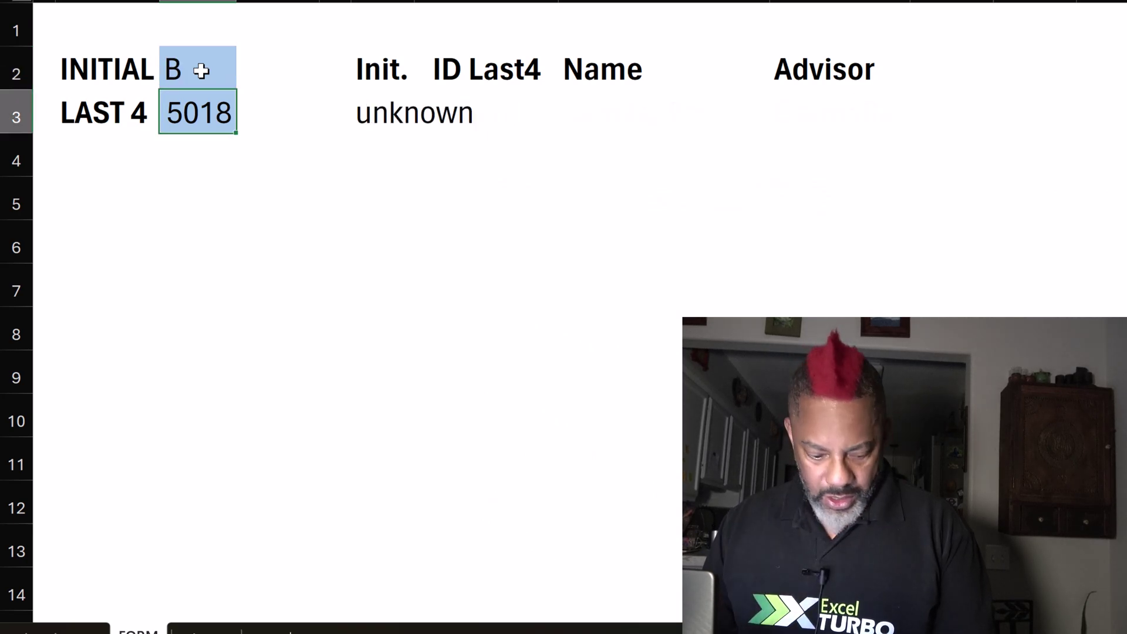
{"action": "type", "text": "11"}
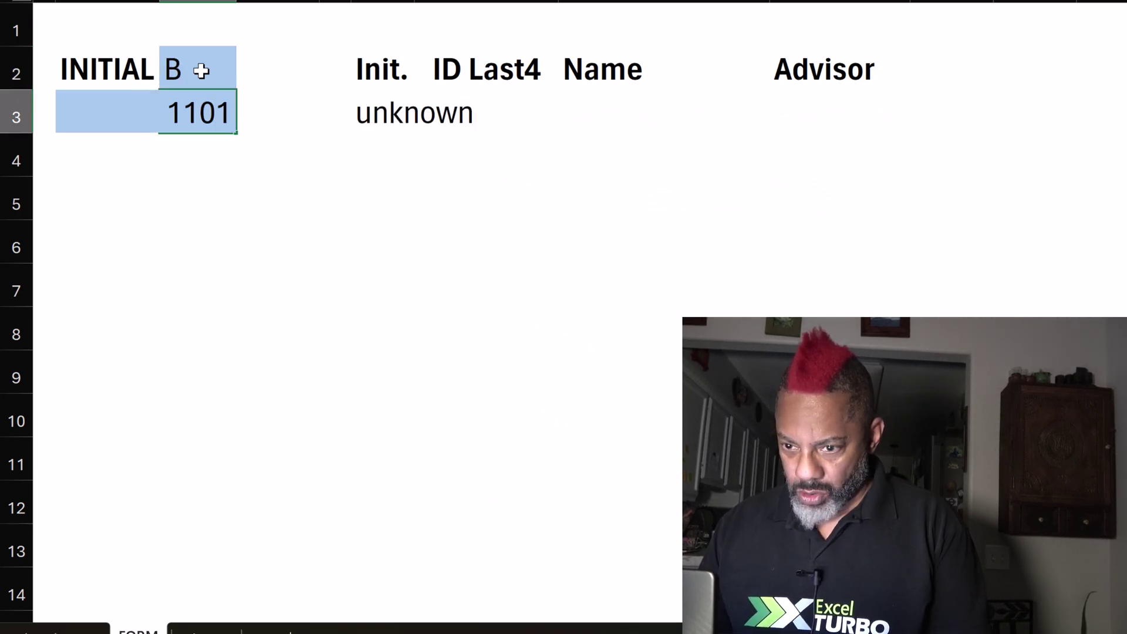
{"action": "type", "text": "01"}
{"action": "key", "text": "Return"}
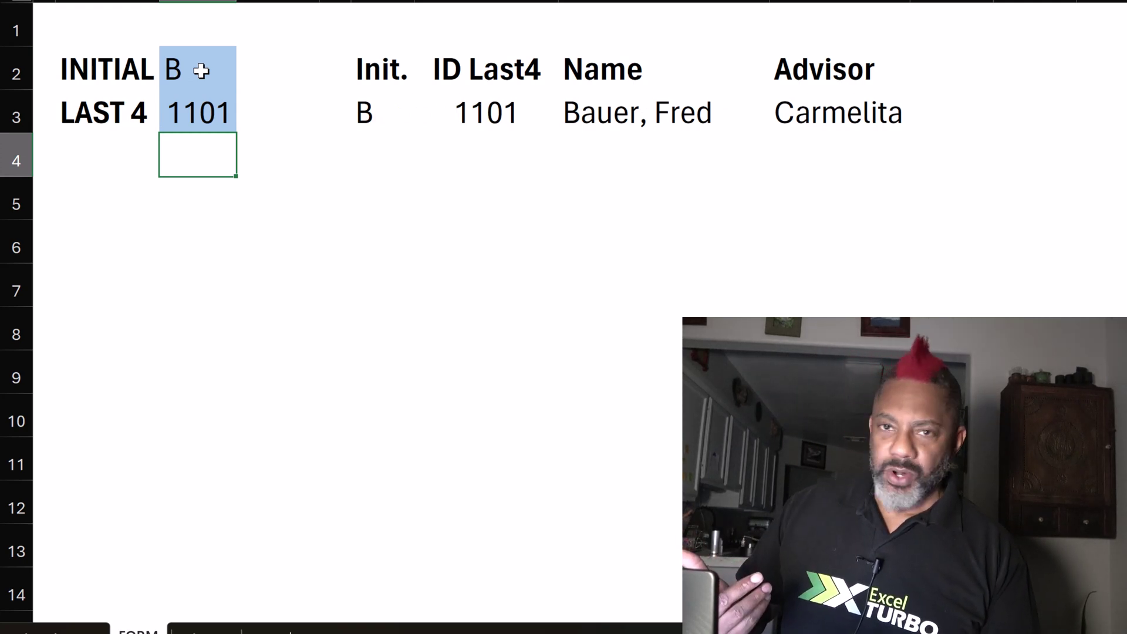
Look up initial C with last four 4423 and inspect the FILTER formula behind the results.
{"action": "left_click", "coordinate": [202, 71]}
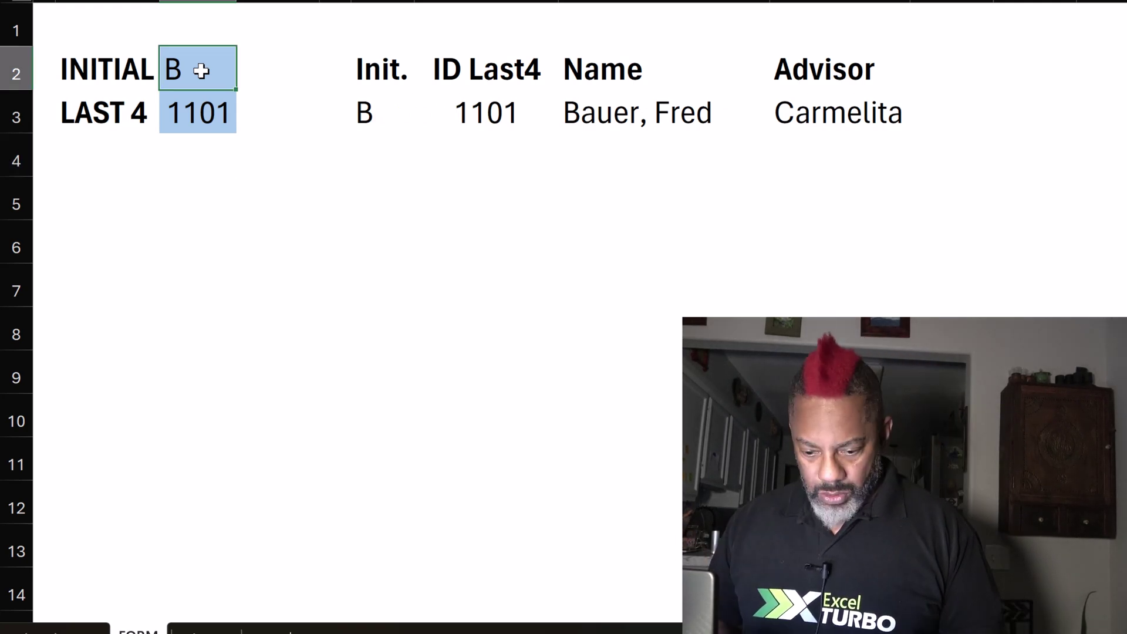
{"action": "type", "text": "C"}
{"action": "key", "text": "Return"}
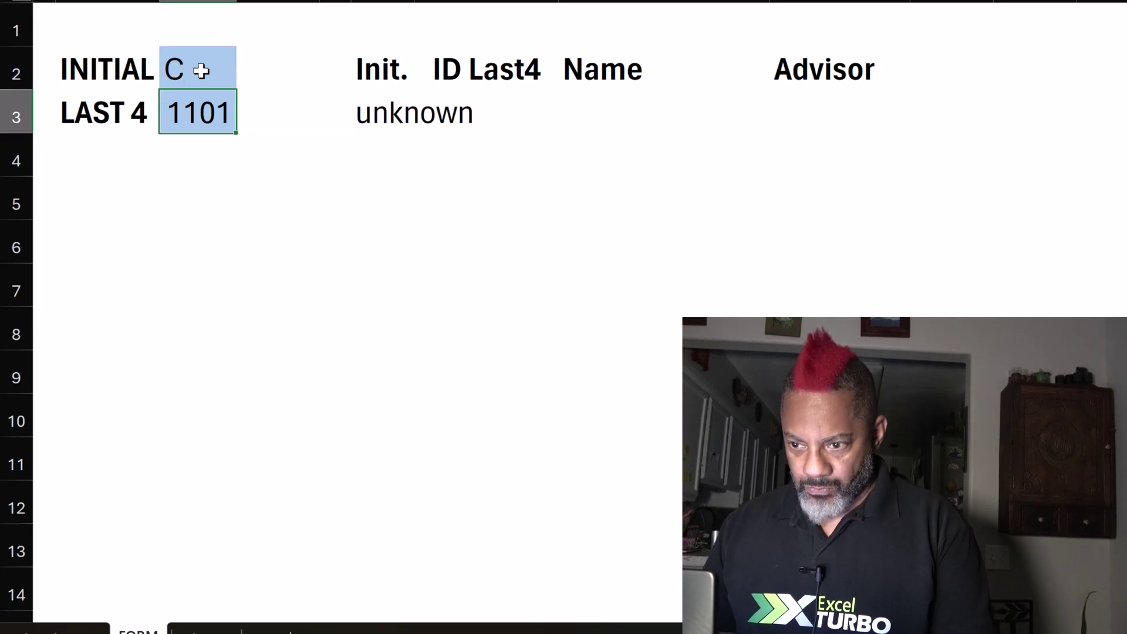
{"action": "type", "text": "442"}
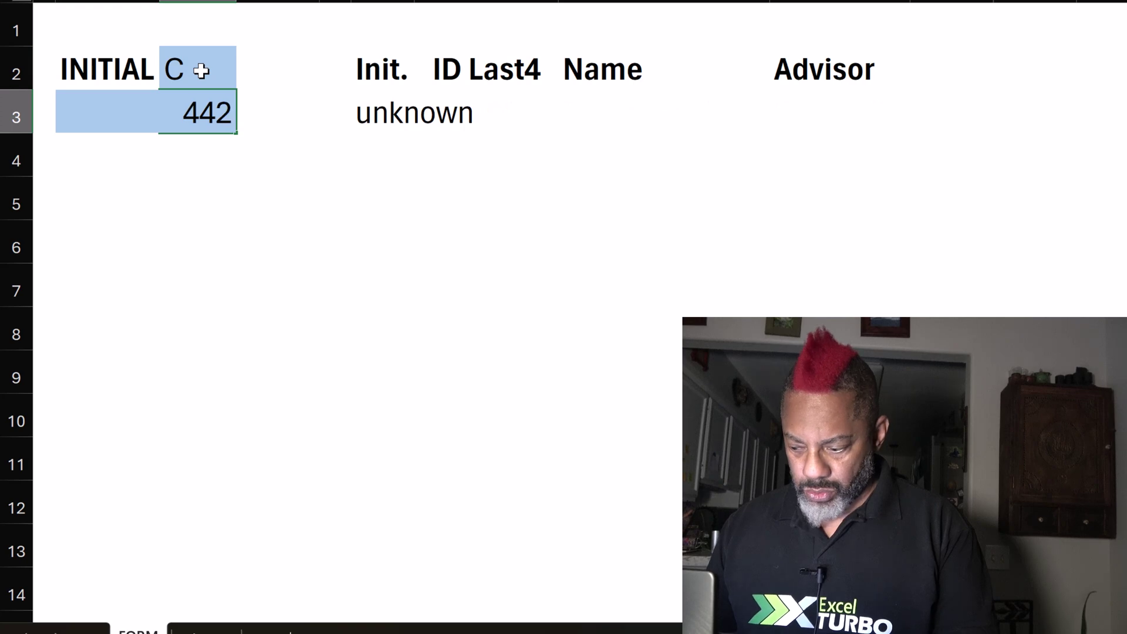
{"action": "type", "text": "3"}
{"action": "key", "text": "Return"}
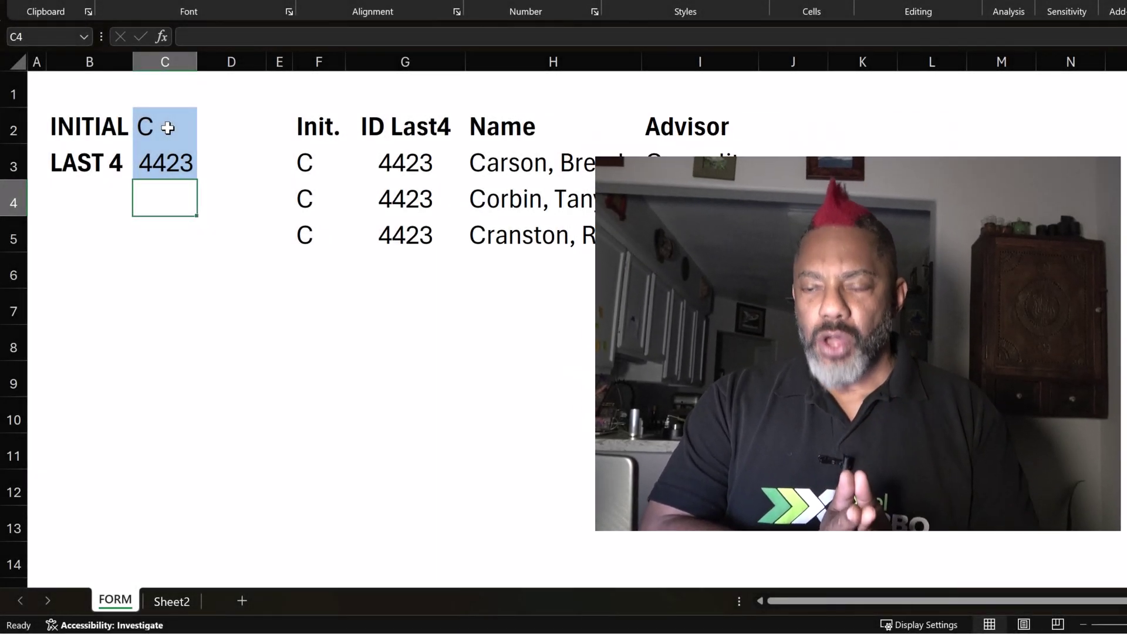
{"action": "left_click", "coordinate": [318, 158]}
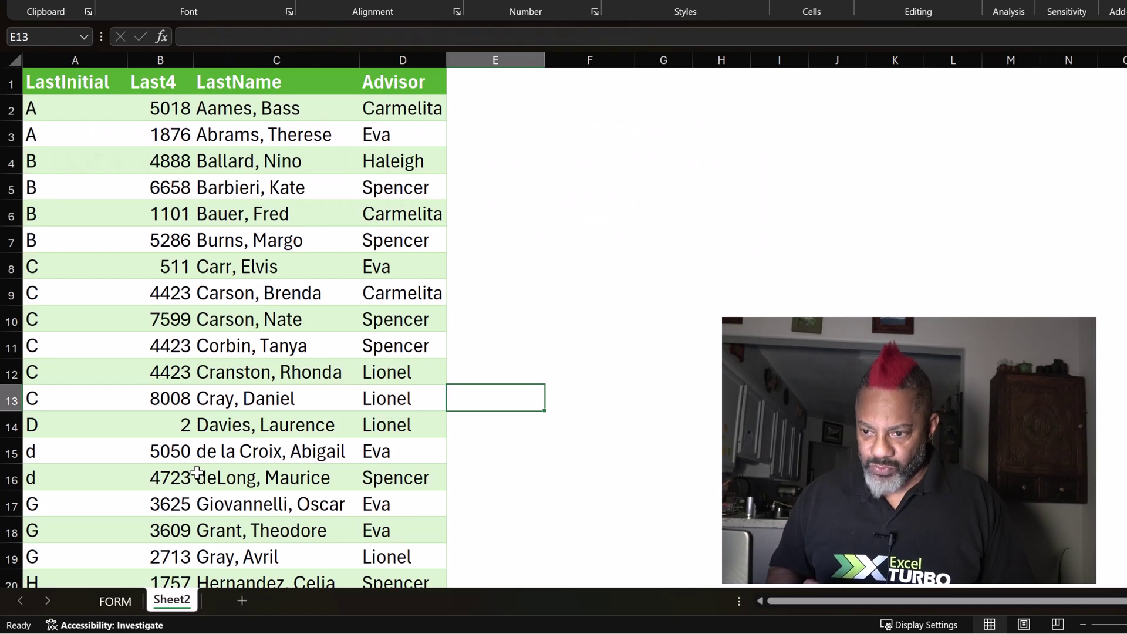
{"action": "left_click", "coordinate": [169, 602]}
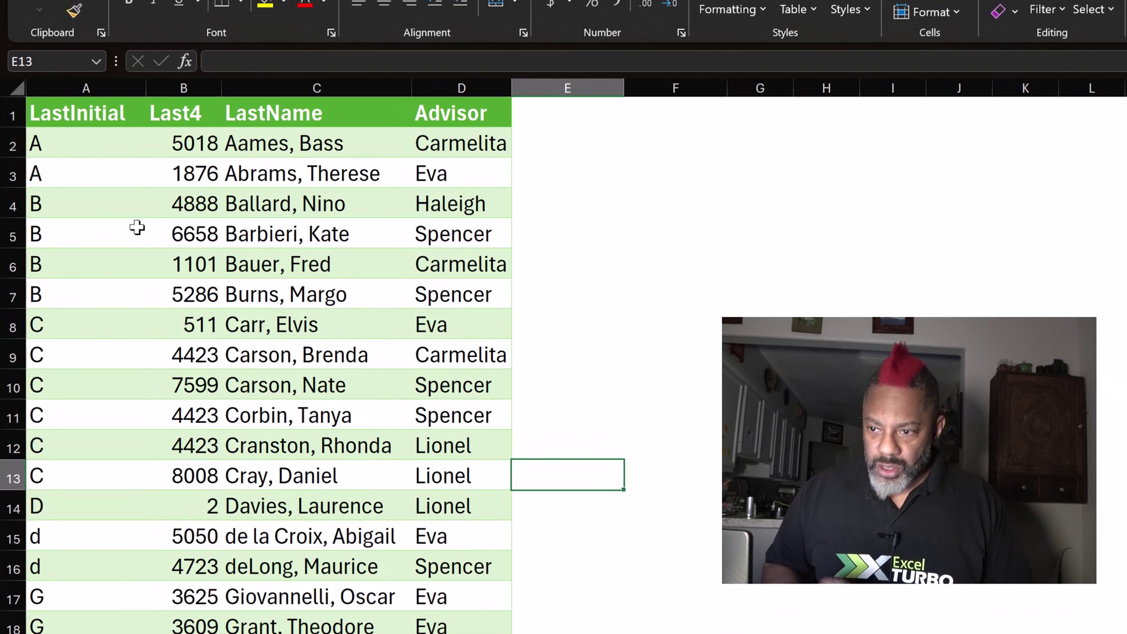
{"action": "left_click", "coordinate": [174, 141]}
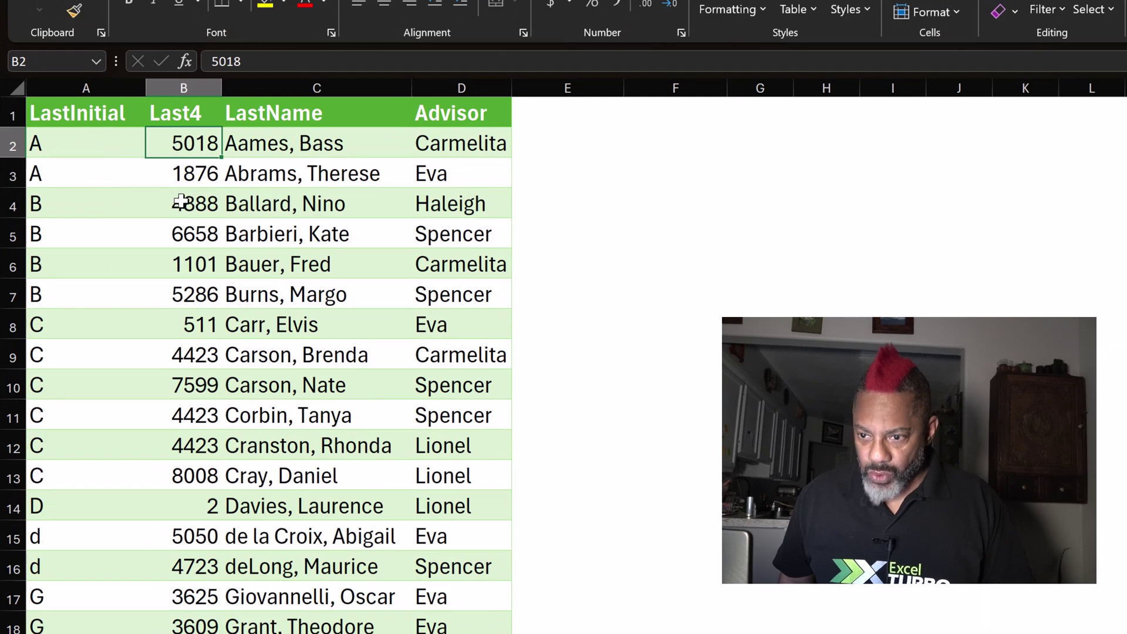
{"action": "left_click", "coordinate": [193, 326]}
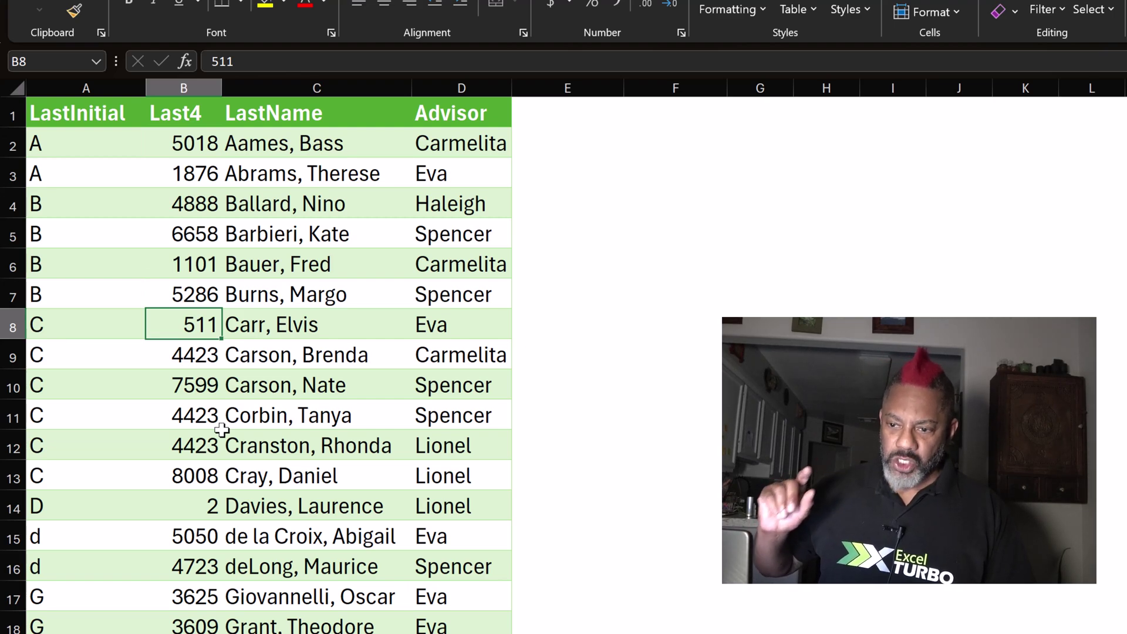
{"action": "left_click", "coordinate": [440, 330]}
{"action": "scroll", "coordinate": [362, 376], "scroll_direction": "down", "scroll_amount": 5}
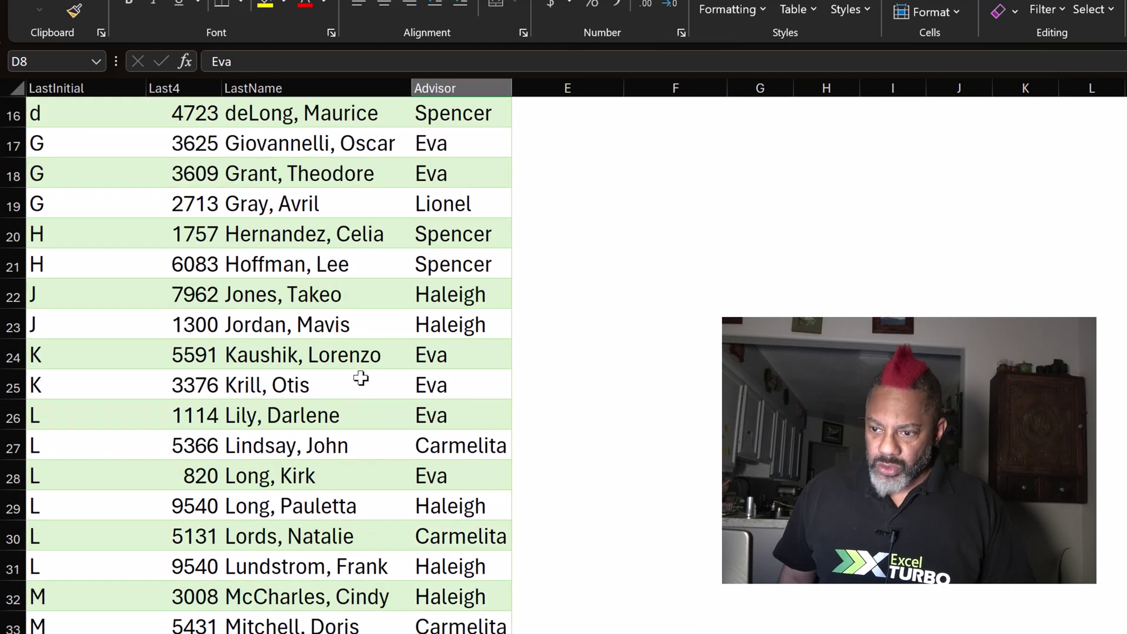
{"action": "scroll", "coordinate": [360, 378], "scroll_direction": "down", "scroll_amount": 8}
{"action": "scroll", "coordinate": [360, 378], "scroll_direction": "up", "scroll_amount": 4}
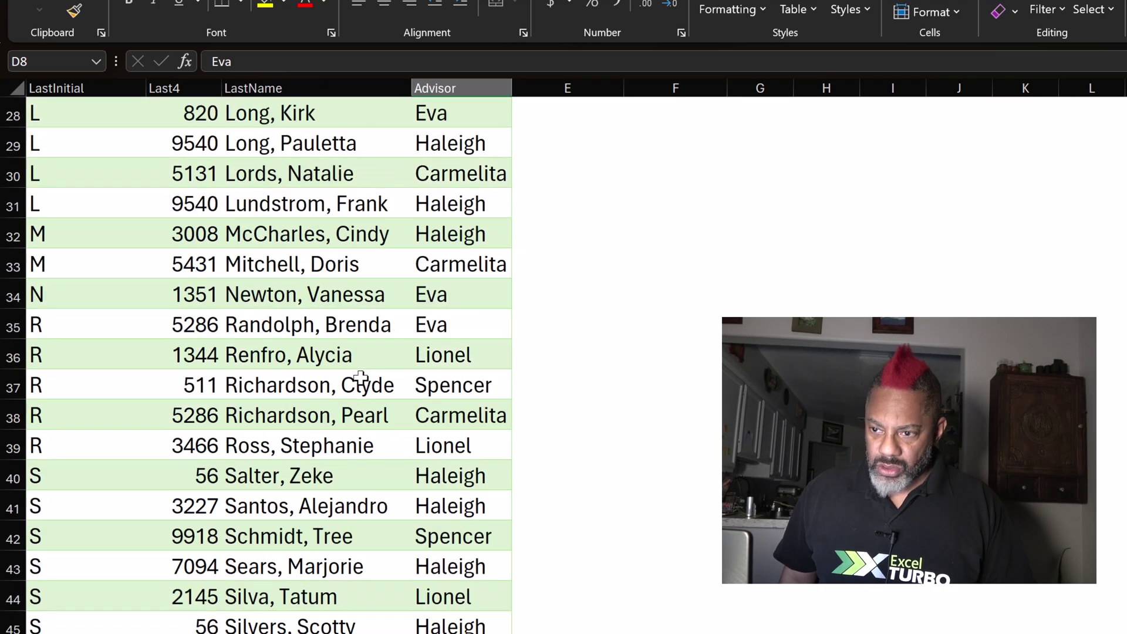
{"action": "scroll", "coordinate": [360, 378], "scroll_direction": "up", "scroll_amount": 9}
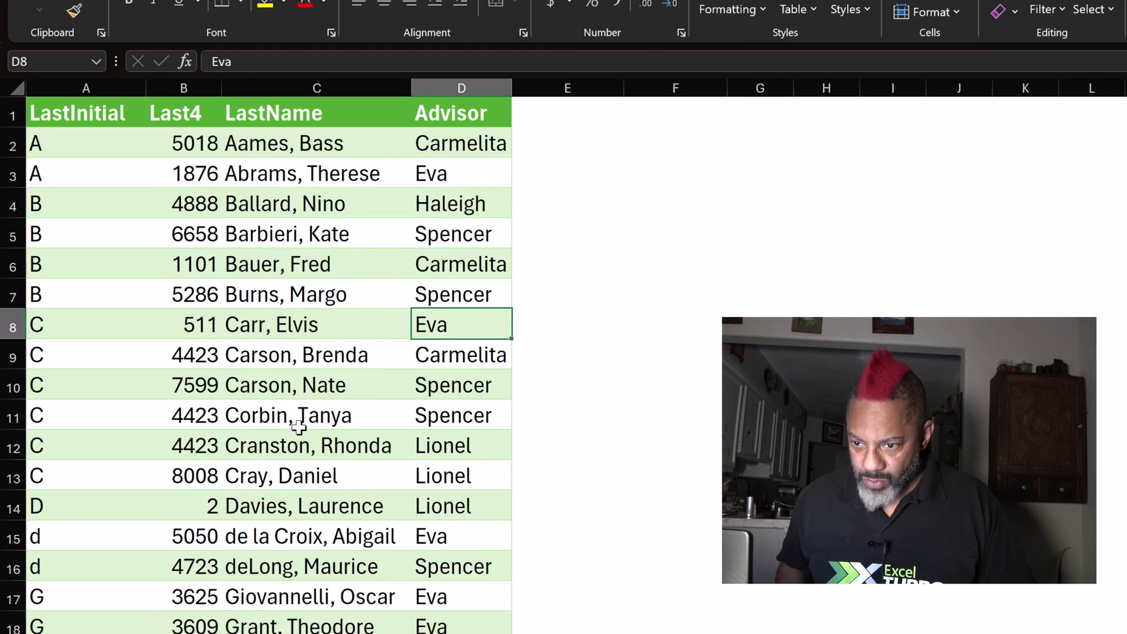
Back on FORM, enter last four 0511 to refresh the lookup for initial C.
{"action": "key", "text": "ctrl+Page_Up"}
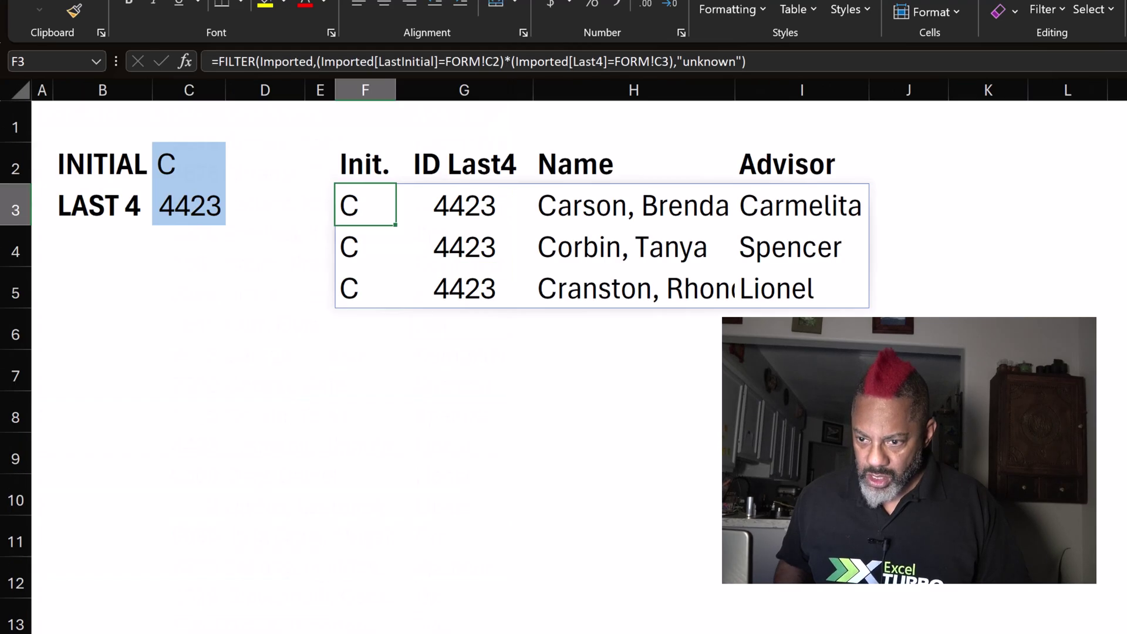
{"action": "left_click", "coordinate": [172, 171]}
{"action": "key", "text": "Return"}
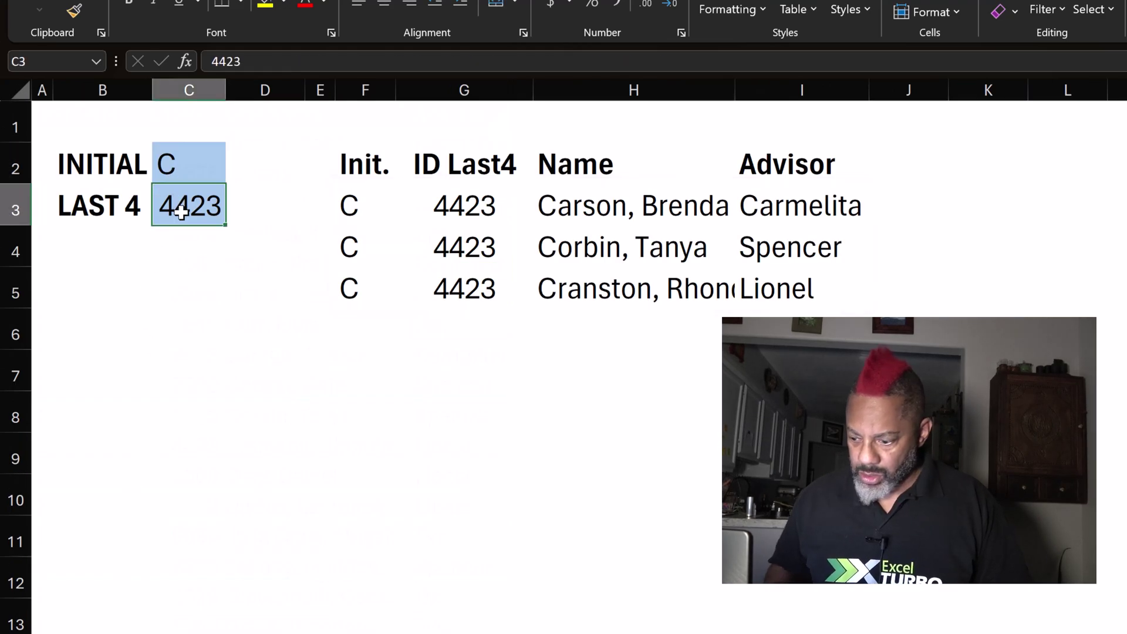
{"action": "type", "text": "0"}
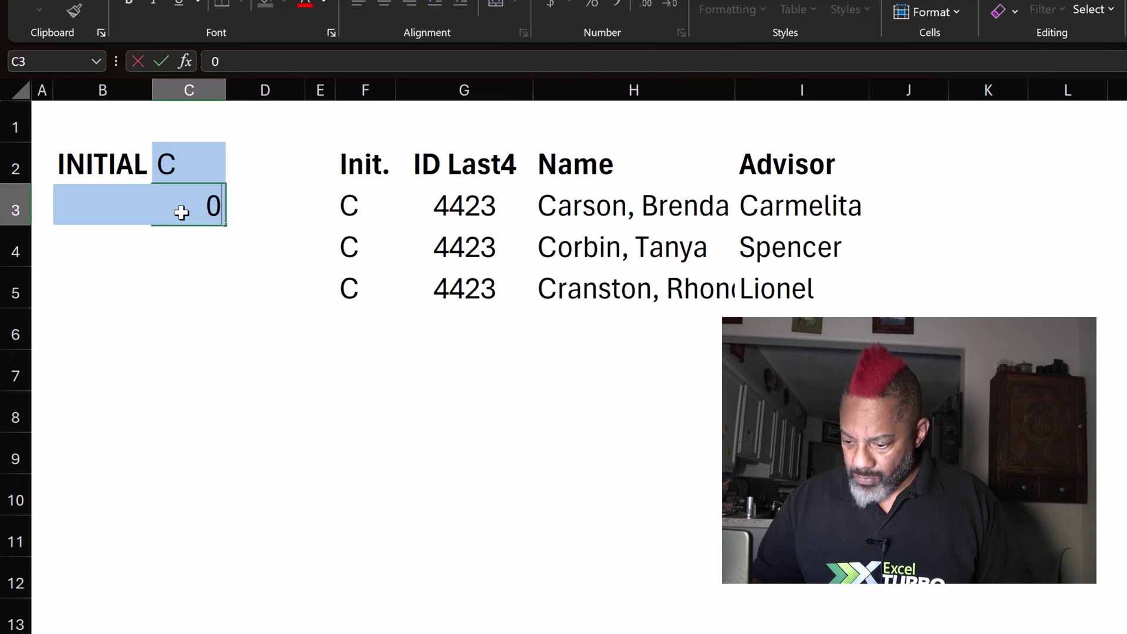
{"action": "type", "text": "511"}
{"action": "key", "text": "Return"}
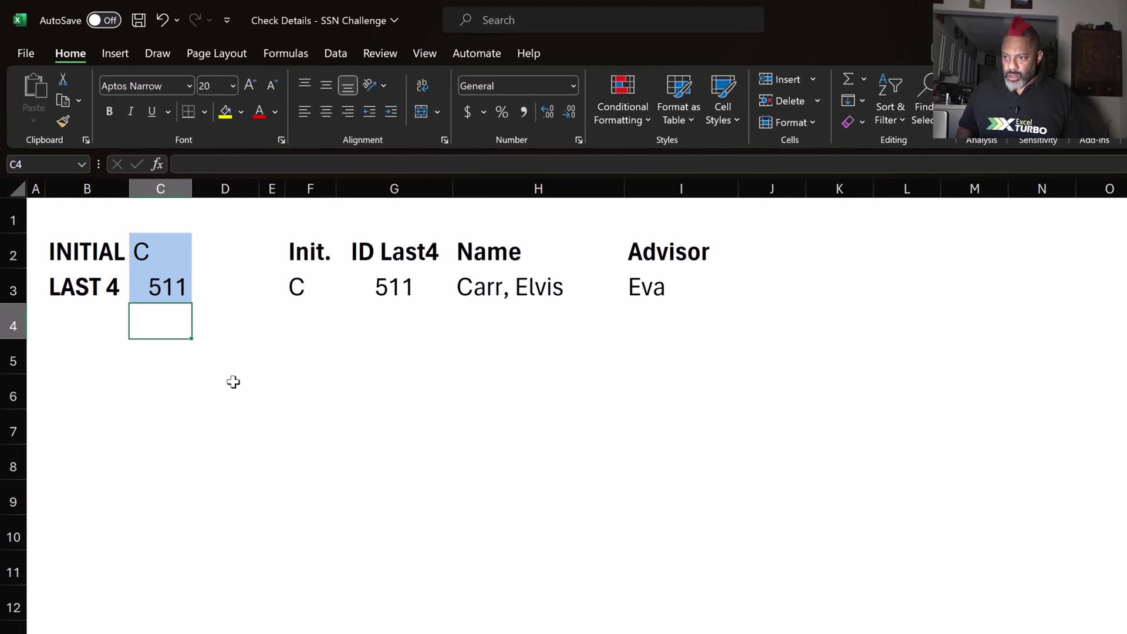
Show Queries & Connections and jump to the table loaded by the Imported query.
{"action": "left_click", "coordinate": [330, 55]}
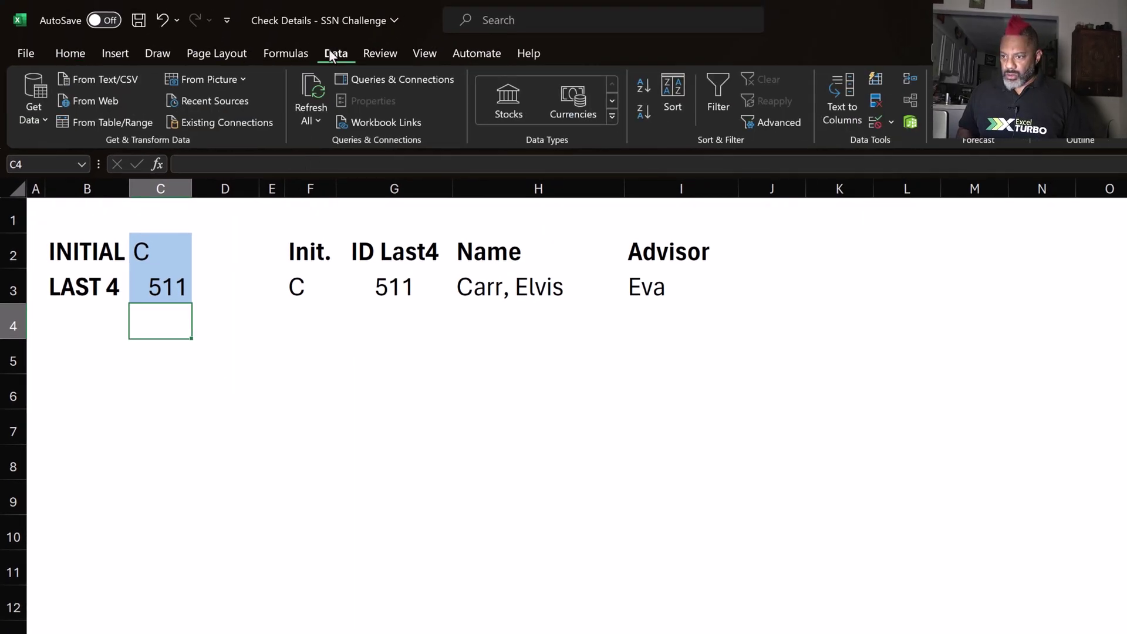
{"action": "left_click", "coordinate": [370, 82]}
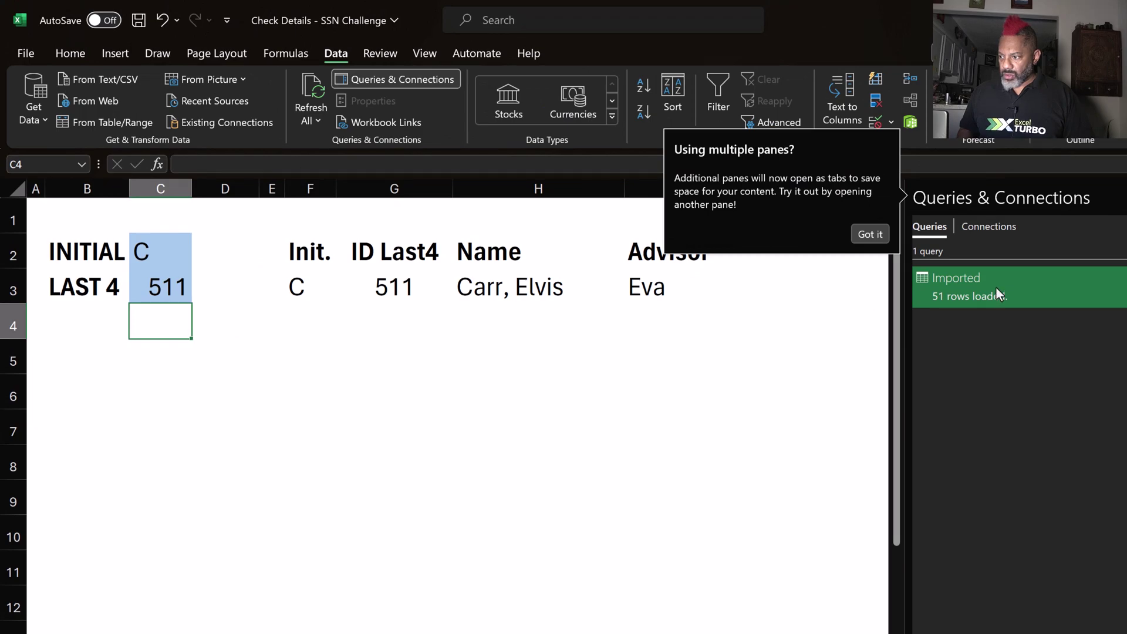
{"action": "left_click", "coordinate": [1034, 294]}
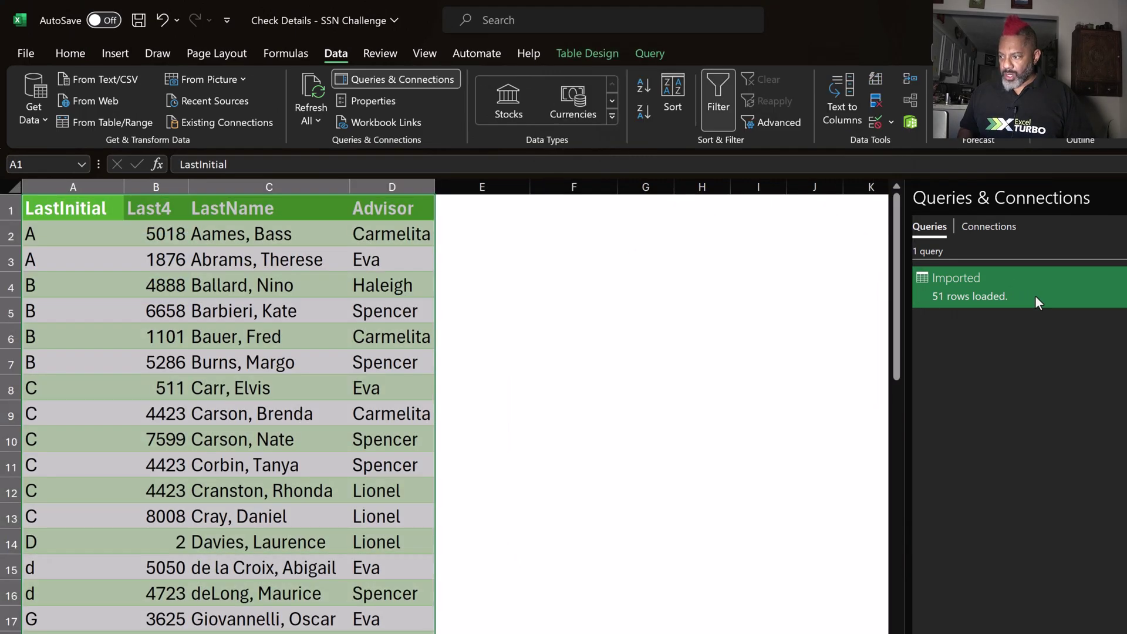
Open the Imported query and review each applied step from Source through Reordered Columns.
{"action": "double_click", "coordinate": [1037, 281]}
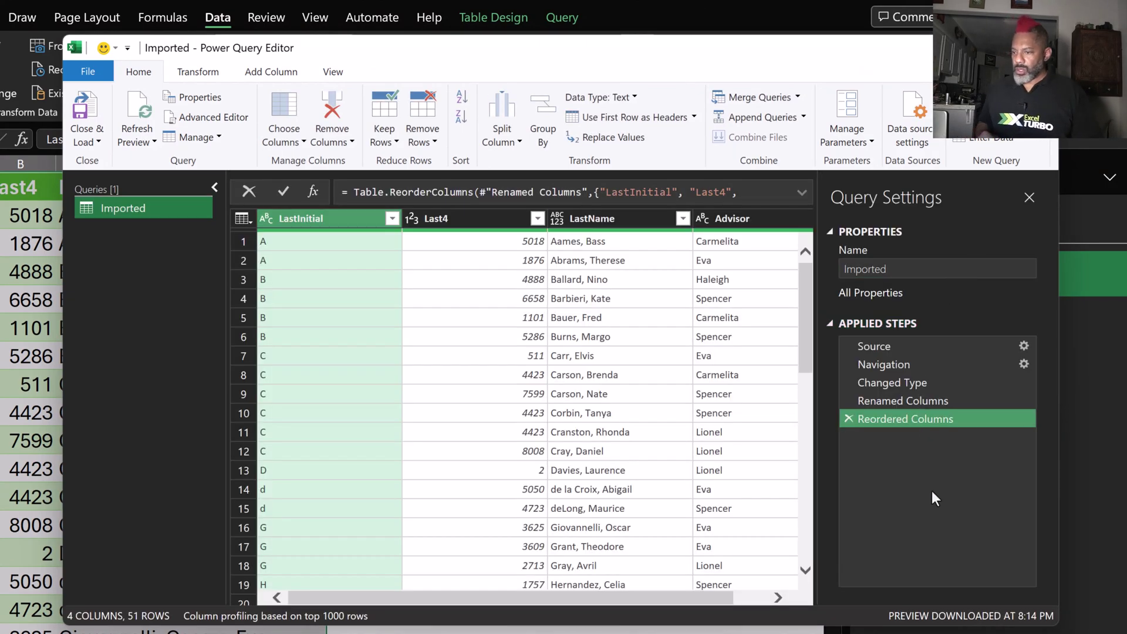
{"action": "left_click", "coordinate": [875, 347]}
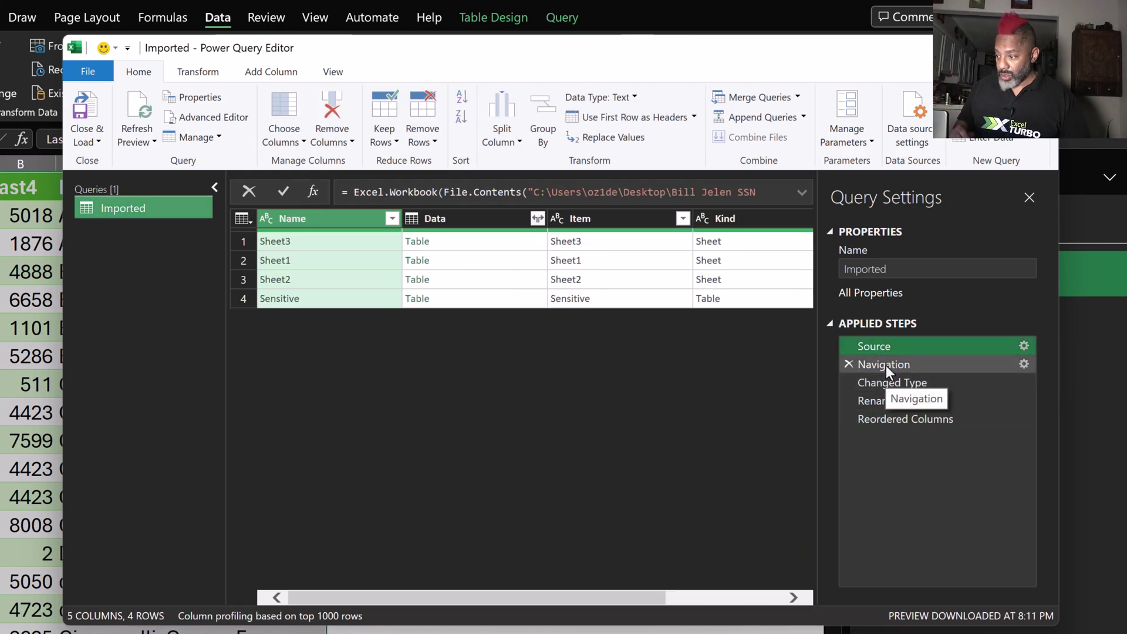
{"action": "left_click", "coordinate": [886, 365]}
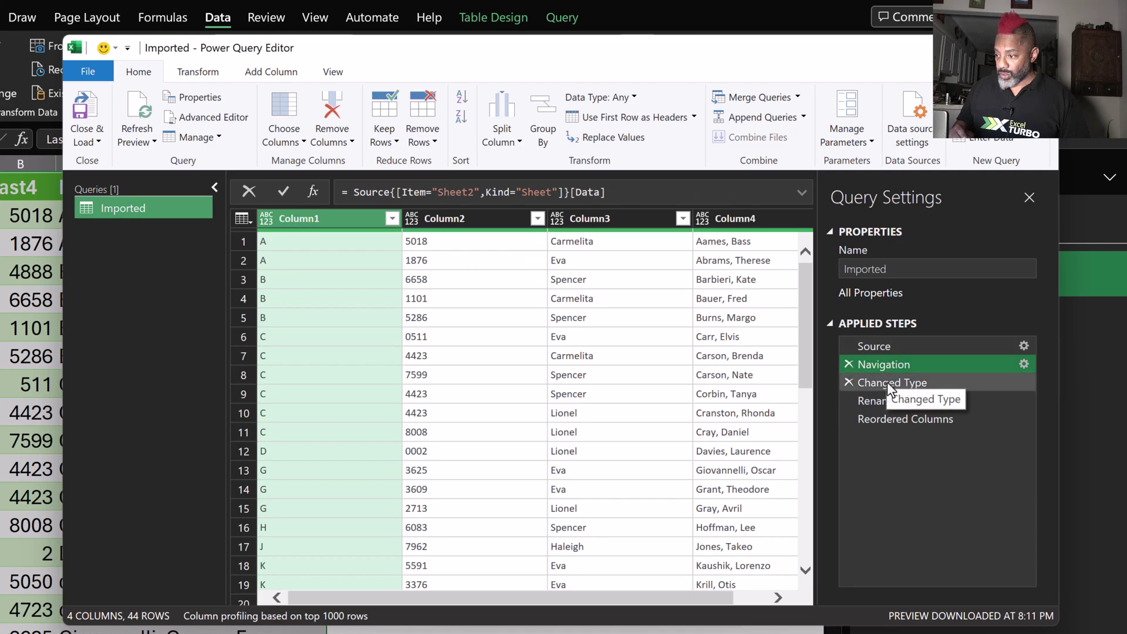
{"action": "left_click", "coordinate": [886, 382]}
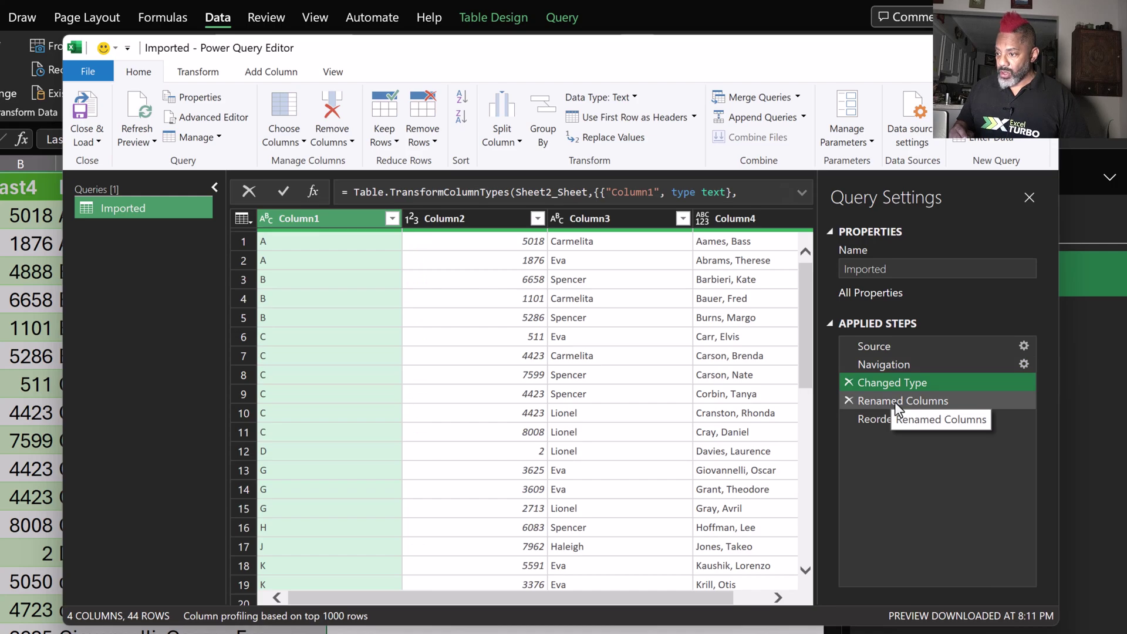
{"action": "left_click", "coordinate": [895, 401]}
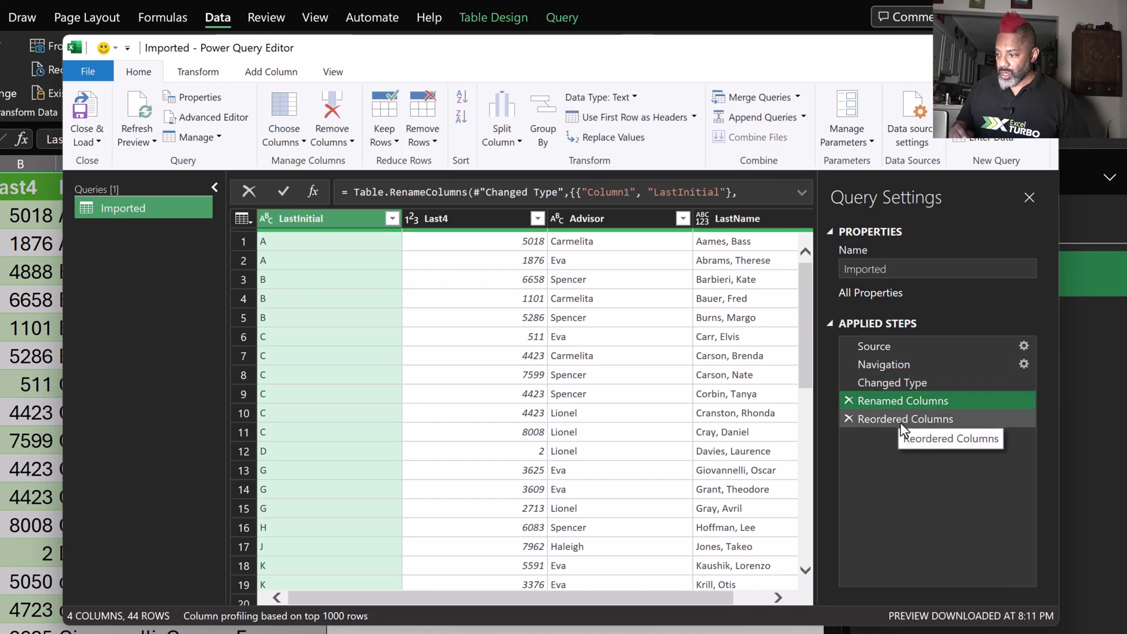
{"action": "left_click", "coordinate": [898, 417]}
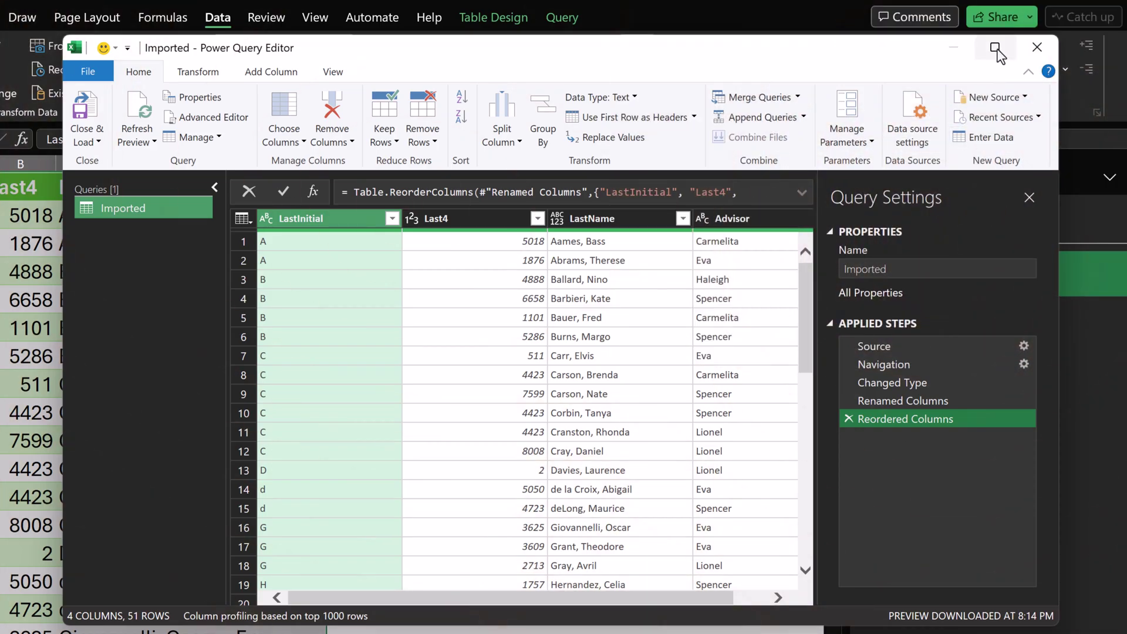
Close Power Query Editor and open the SSN challenge workbook, scrolled to the top of Sheet1.
{"action": "left_click", "coordinate": [1044, 52]}
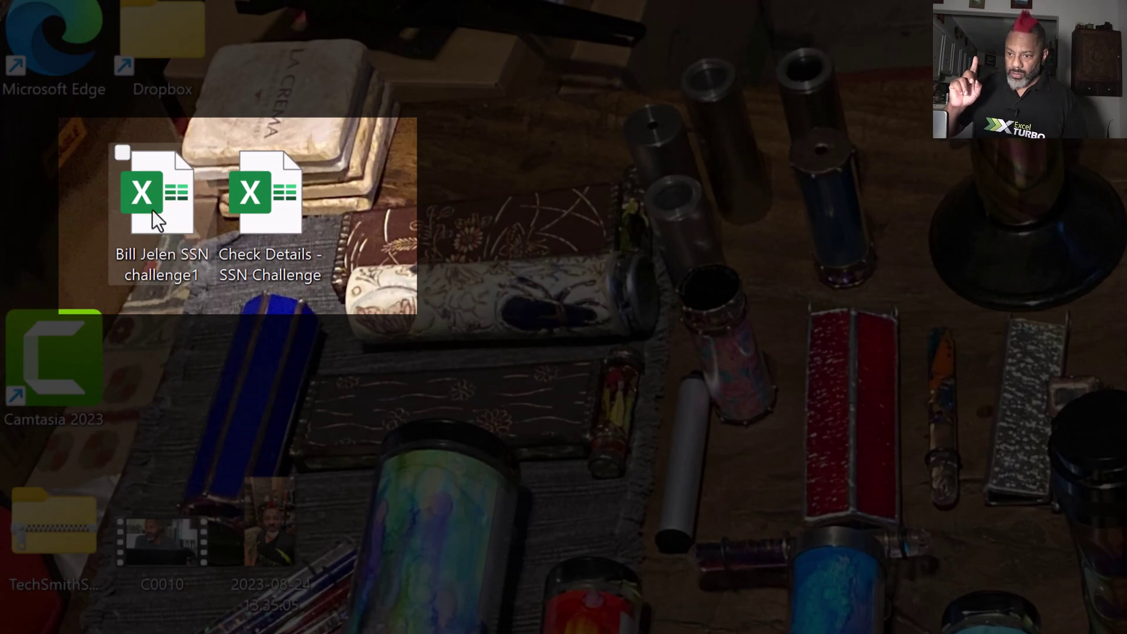
{"action": "double_click", "coordinate": [161, 194]}
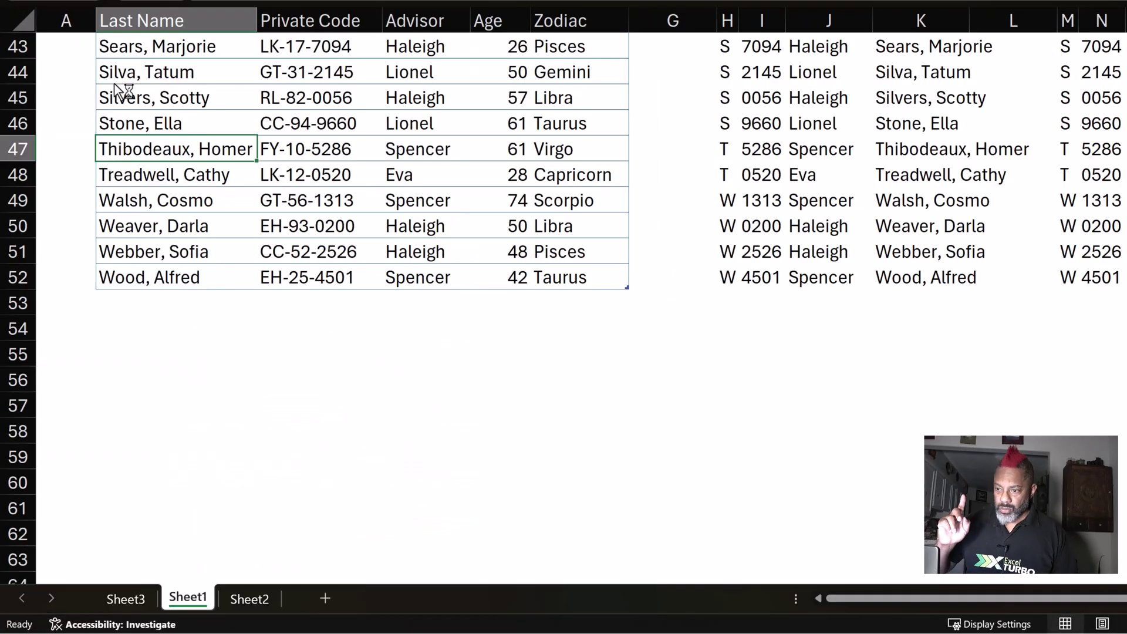
{"action": "scroll", "coordinate": [264, 276], "scroll_direction": "up", "scroll_amount": 14}
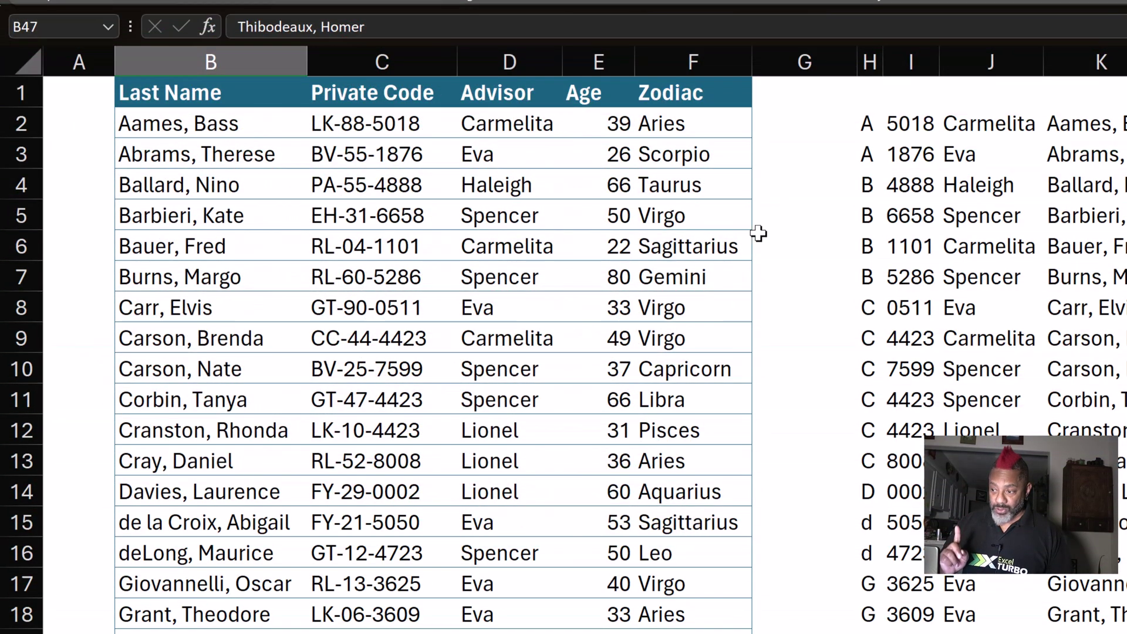
{"action": "left_click", "coordinate": [872, 129]}
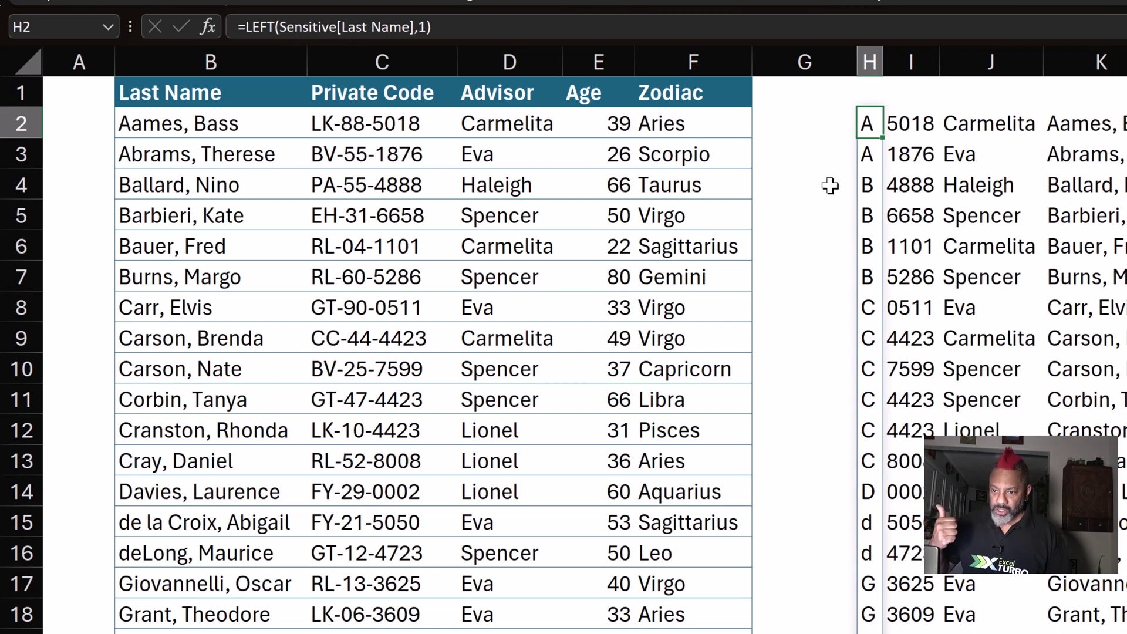
{"action": "left_click", "coordinate": [508, 189]}
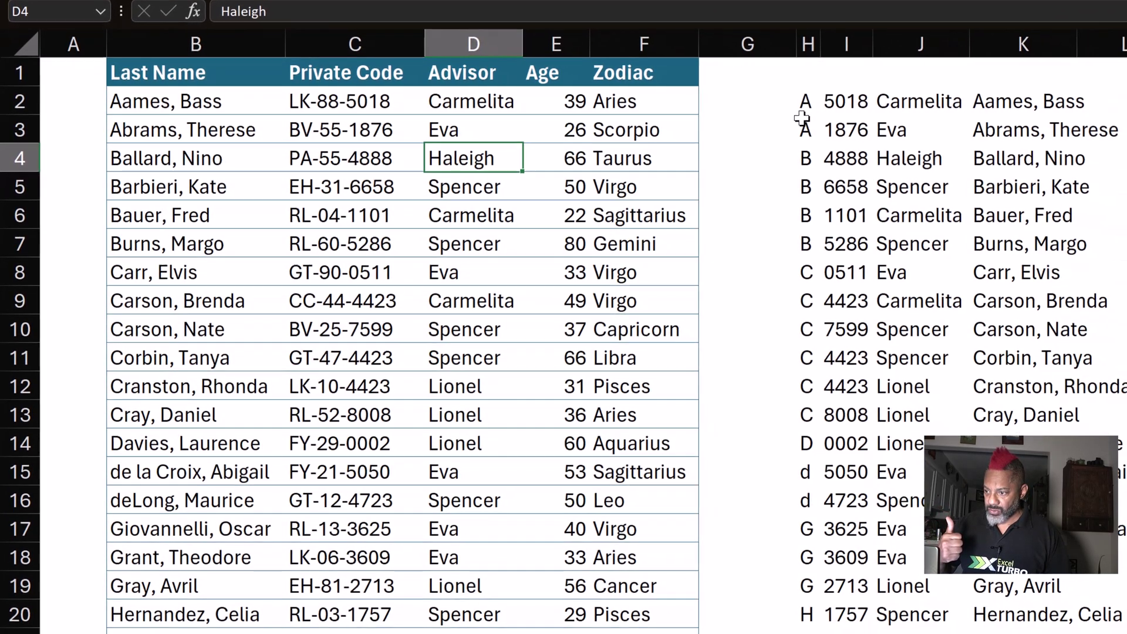
{"action": "left_click", "coordinate": [868, 154]}
{"action": "left_click", "coordinate": [855, 100]}
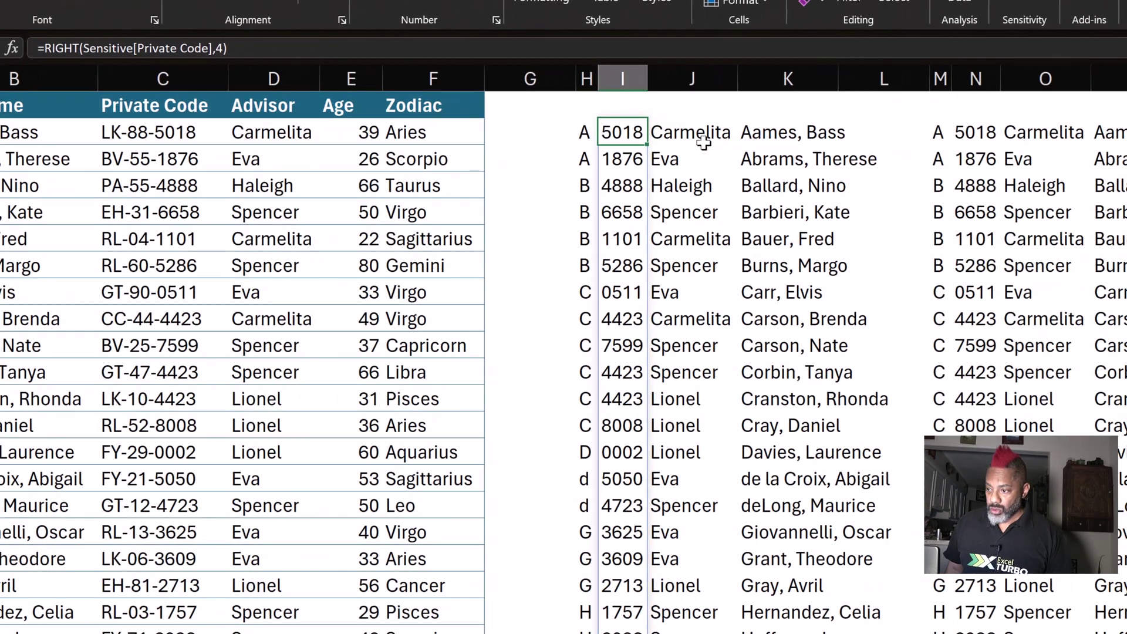
{"action": "left_click", "coordinate": [933, 101]}
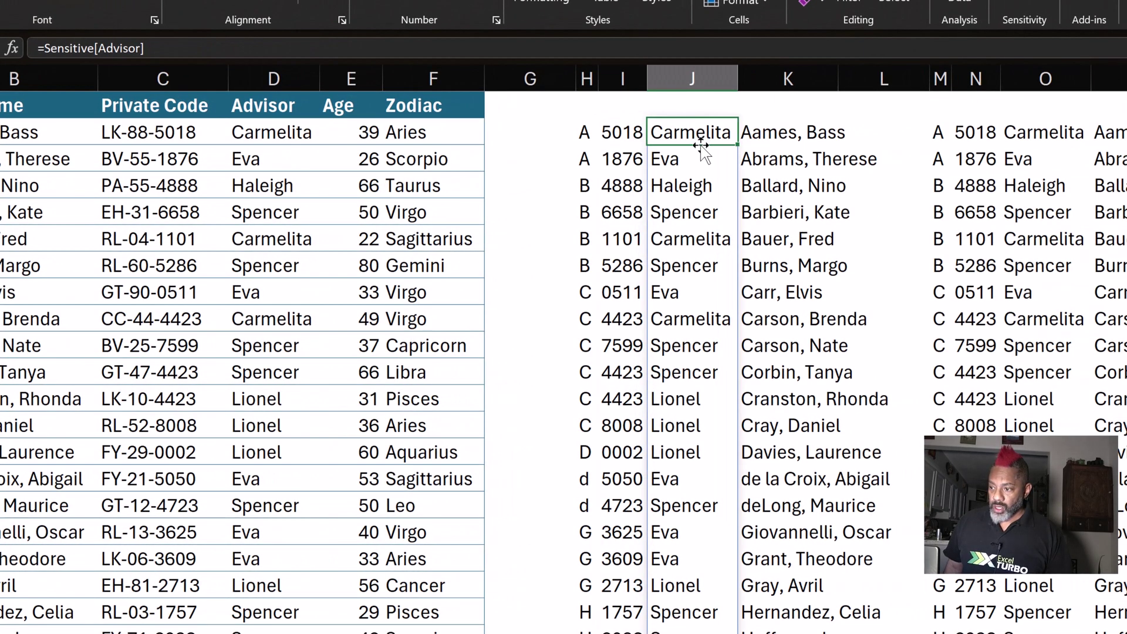
{"action": "left_click", "coordinate": [784, 142]}
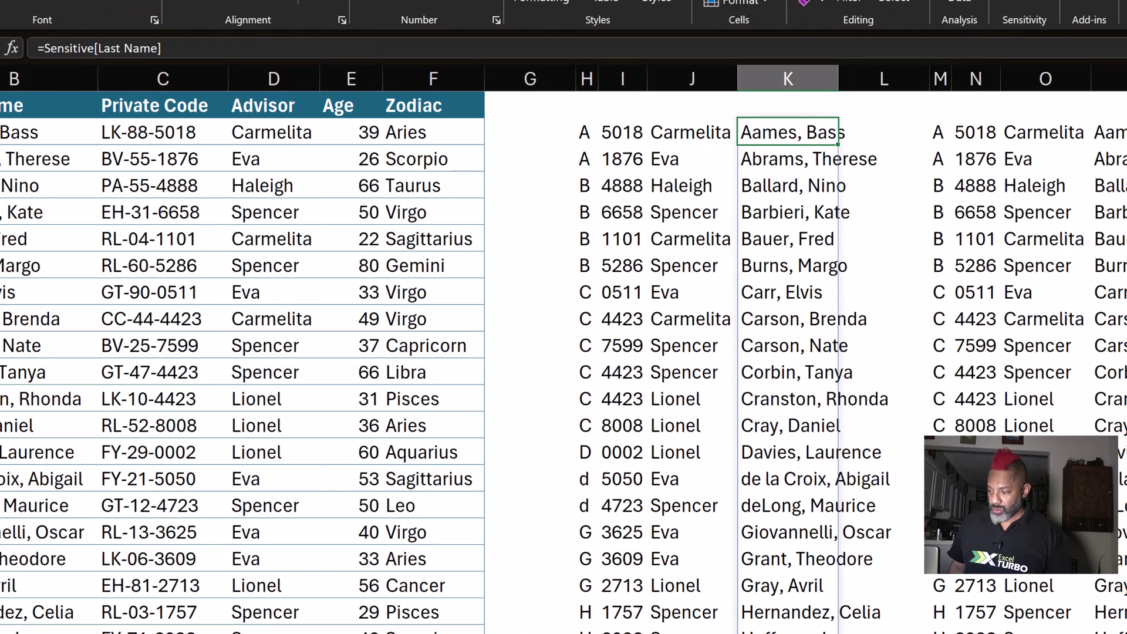
Inspect the HSTACK formula in M2 and step across its four combined columns.
{"action": "scroll", "coordinate": [563, 352], "scroll_direction": "right", "scroll_amount": 1}
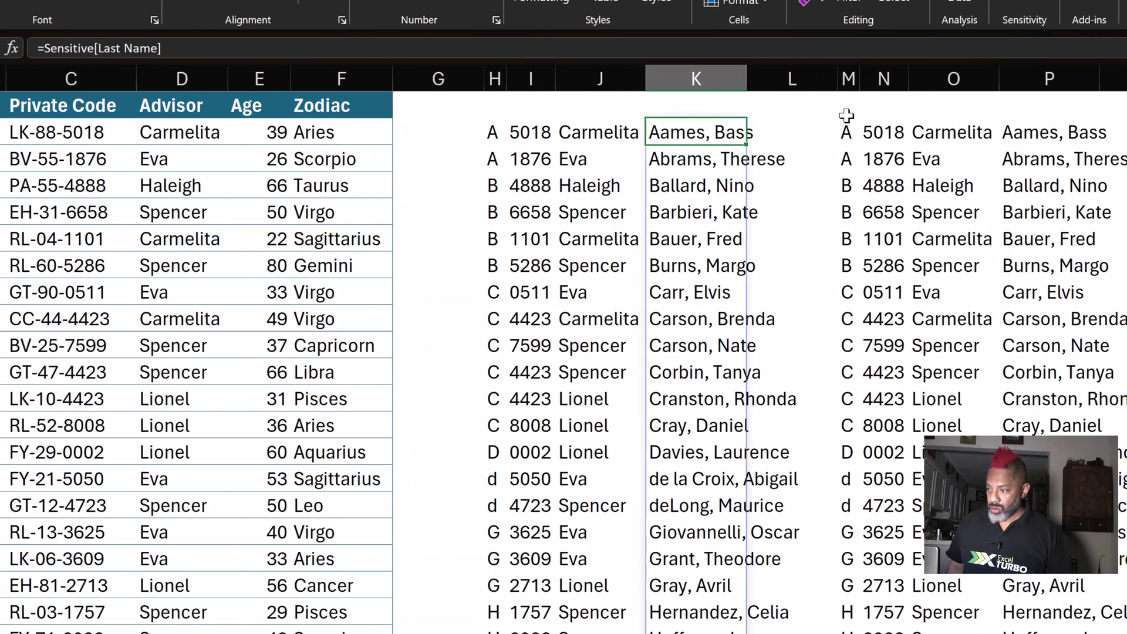
{"action": "left_click", "coordinate": [851, 133]}
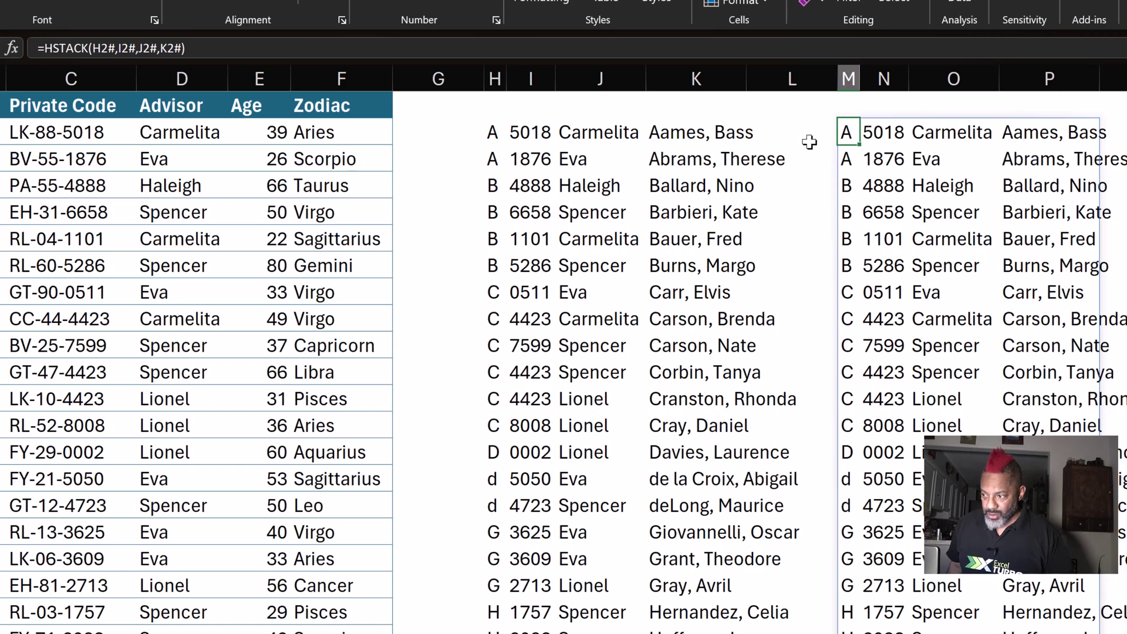
{"action": "left_click", "coordinate": [878, 137]}
{"action": "key", "text": "Right"}
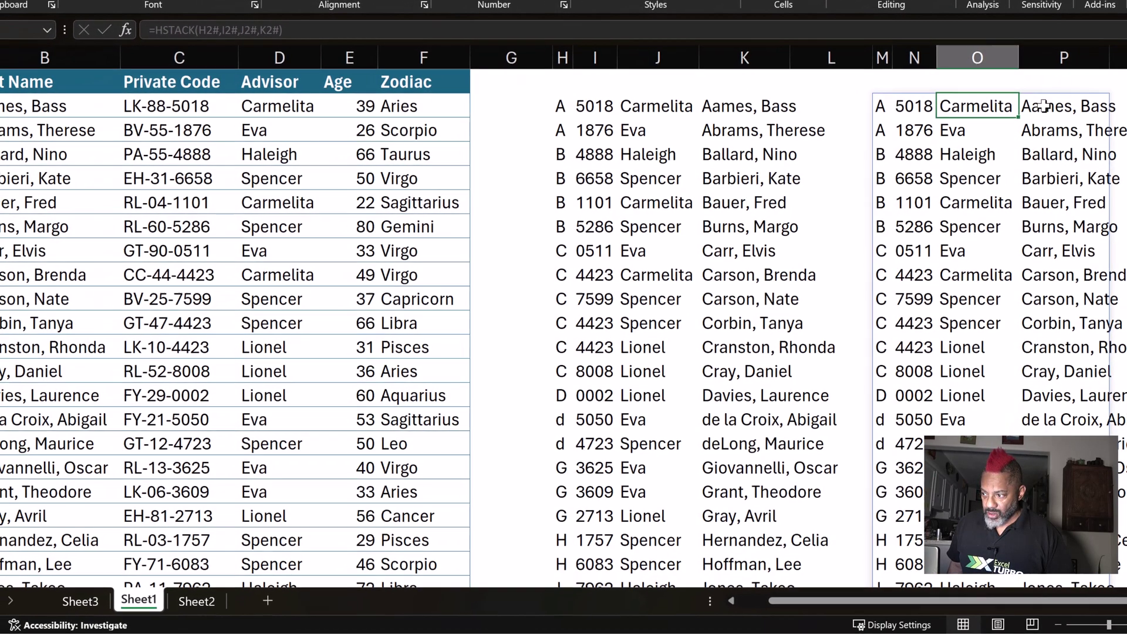
{"action": "key", "text": "Right"}
{"action": "left_click", "coordinate": [197, 601]}
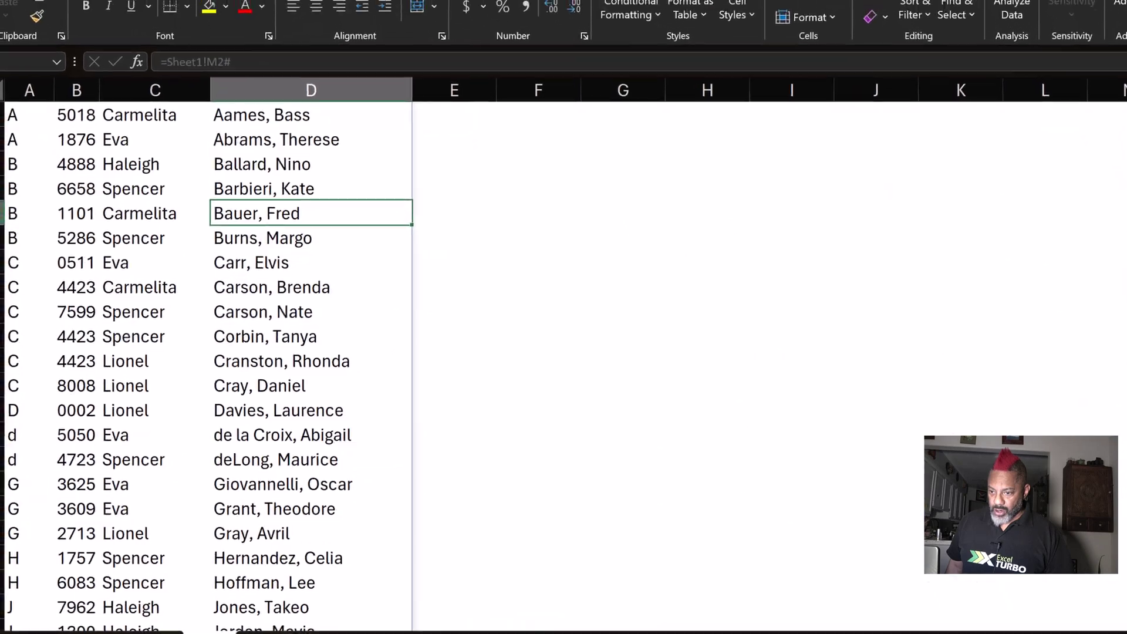
{"action": "left_click", "coordinate": [60, 249]}
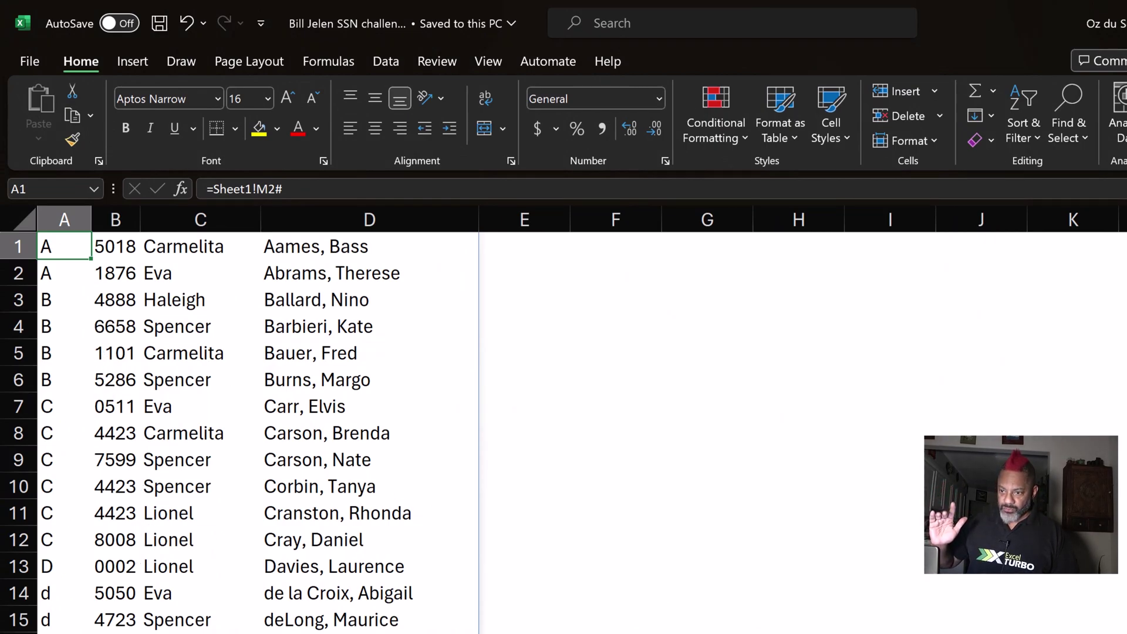
{"action": "key", "text": "ctrl+Page_Up"}
{"action": "left_click", "coordinate": [1021, 276]}
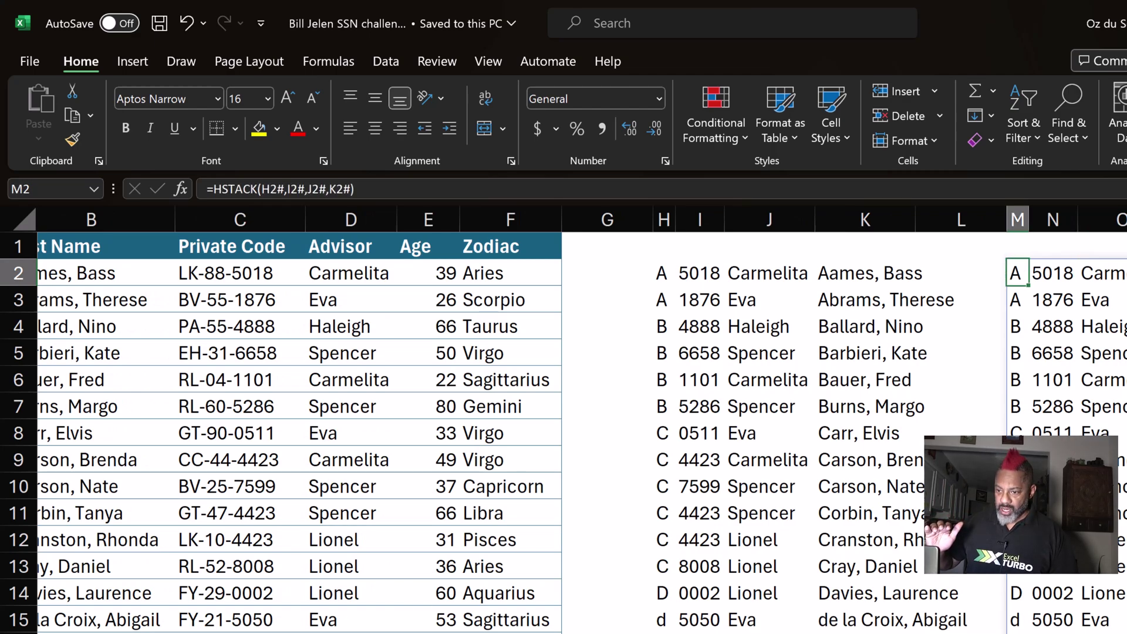
{"action": "key", "text": "ctrl+Page_Down"}
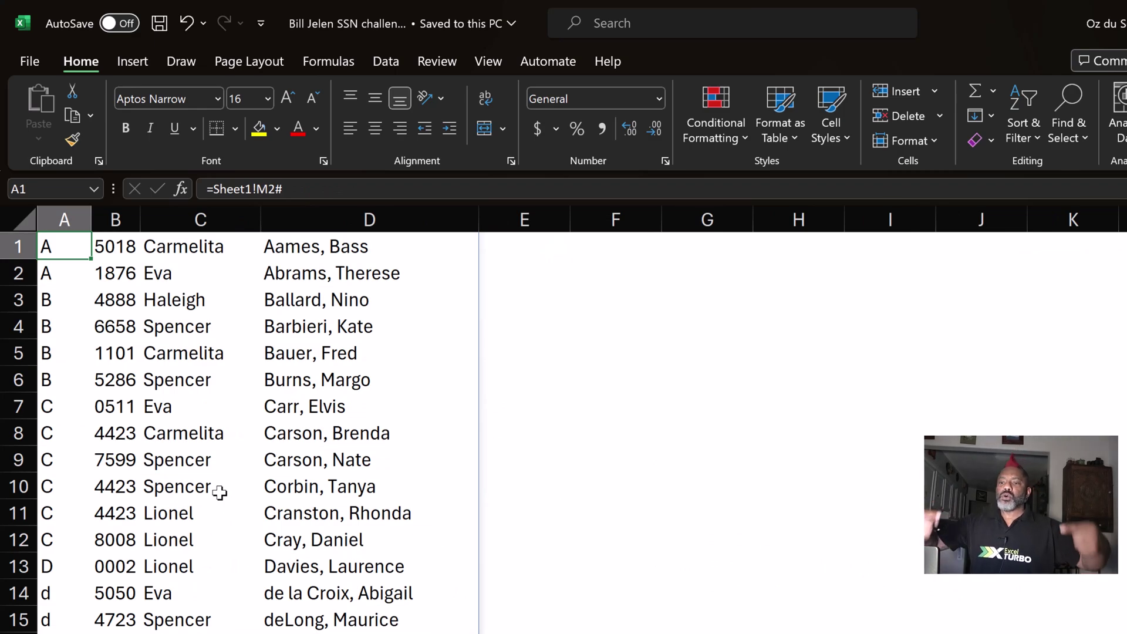
{"action": "left_click", "coordinate": [226, 460]}
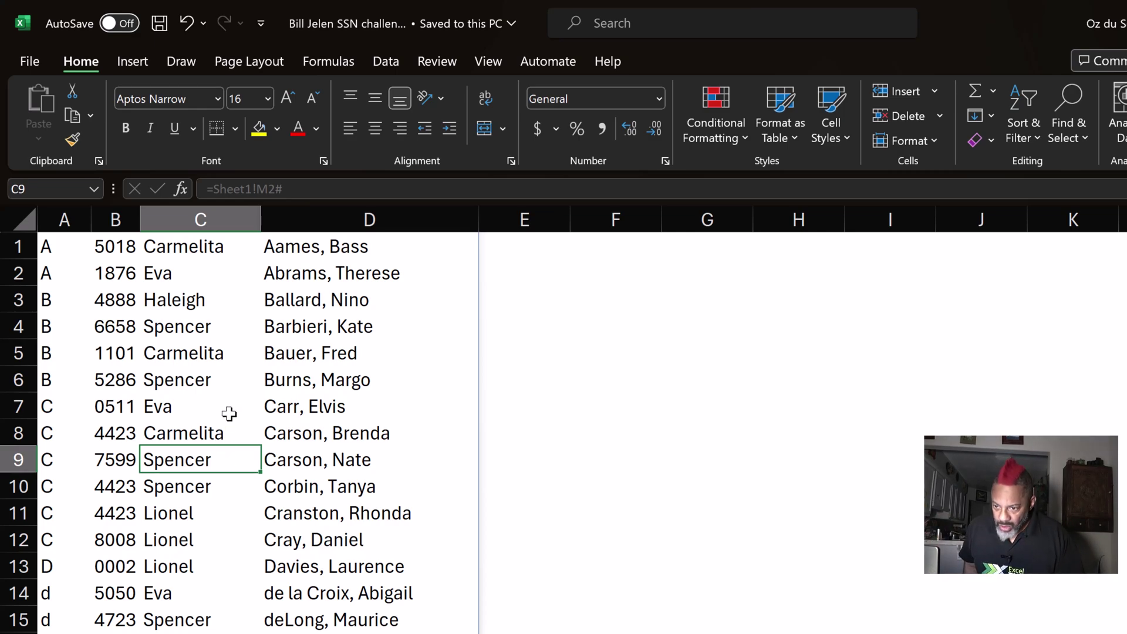
Select names down the copied list to its end, then the advisor beside the last one.
{"action": "left_click", "coordinate": [286, 380]}
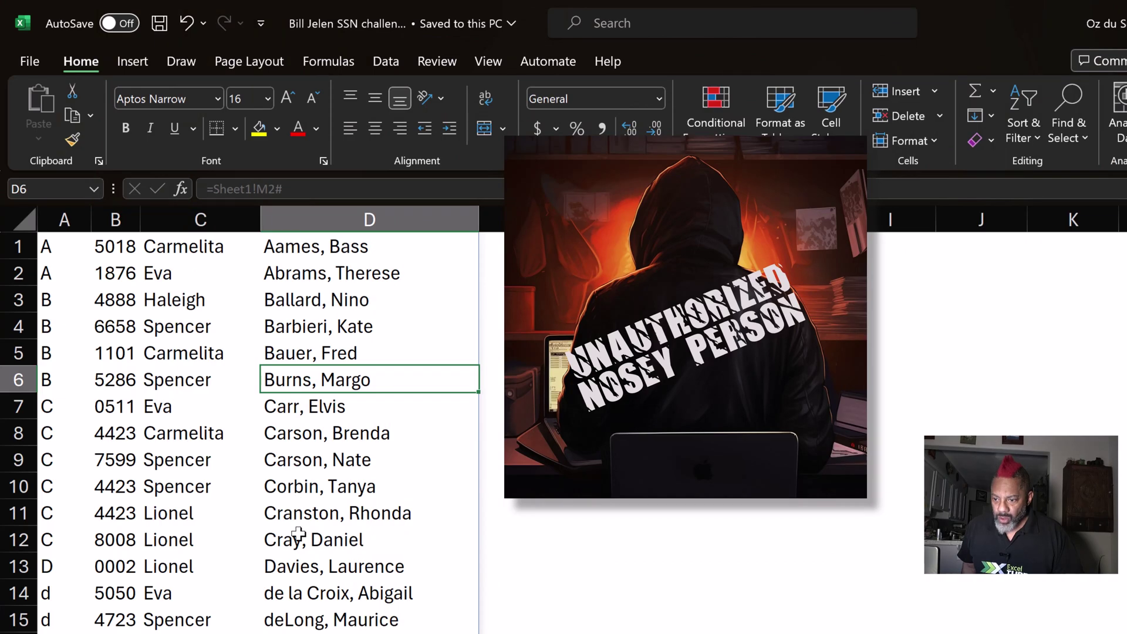
{"action": "scroll", "coordinate": [294, 536], "scroll_direction": "down", "scroll_amount": 10}
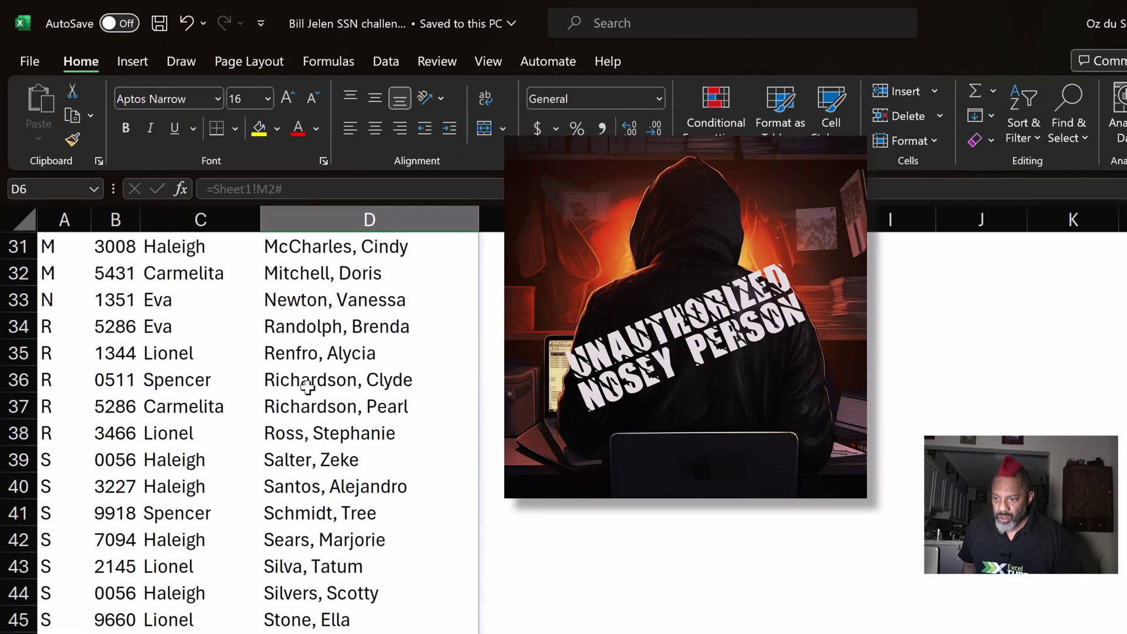
{"action": "left_click", "coordinate": [307, 386]}
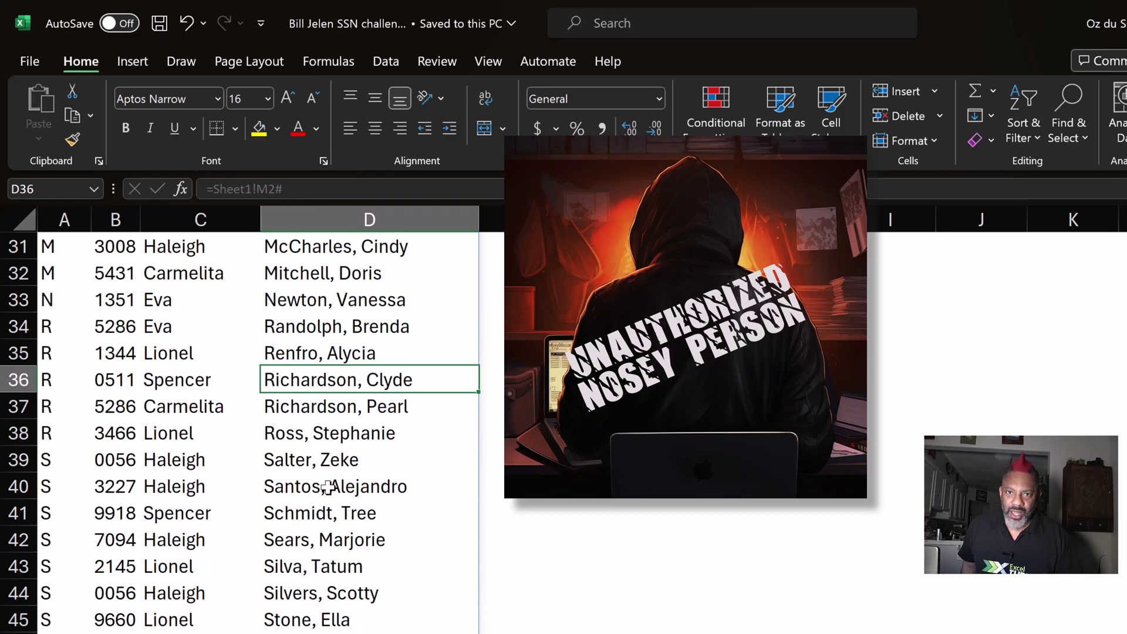
{"action": "left_click", "coordinate": [327, 622]}
{"action": "scroll", "coordinate": [327, 624], "scroll_direction": "down", "scroll_amount": 1}
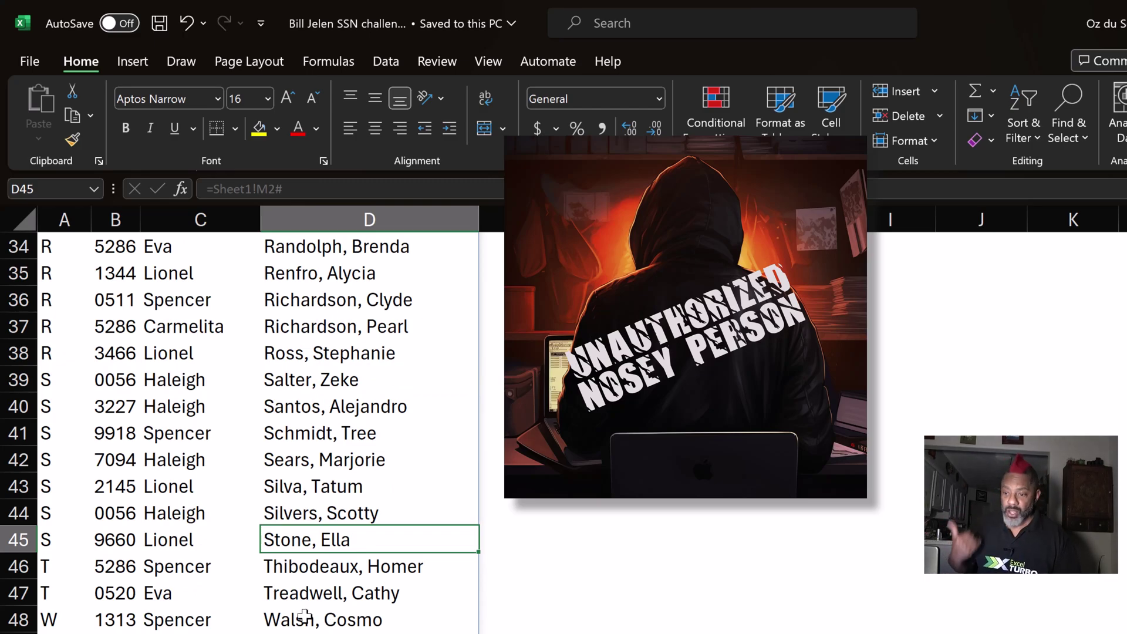
{"action": "left_click", "coordinate": [169, 543]}
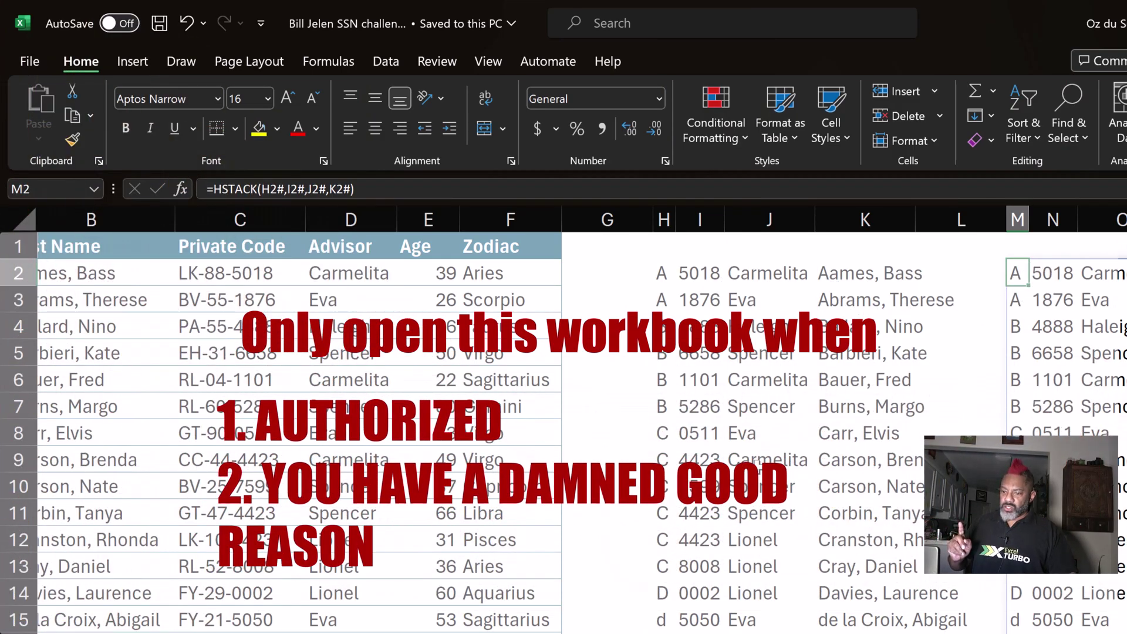
Move to Sheet2 and inspect a cell of the spilled =Sheet1!M2# lookup data.
{"action": "key", "text": "ctrl+Page_Down"}
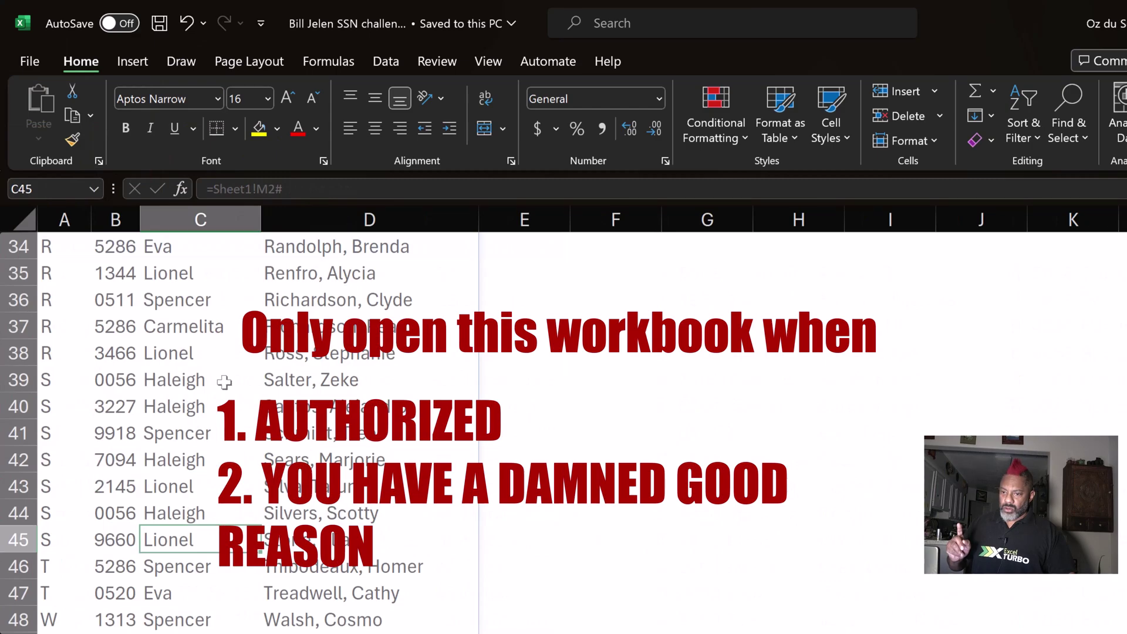
{"action": "scroll", "coordinate": [224, 382], "scroll_direction": "up", "scroll_amount": 11}
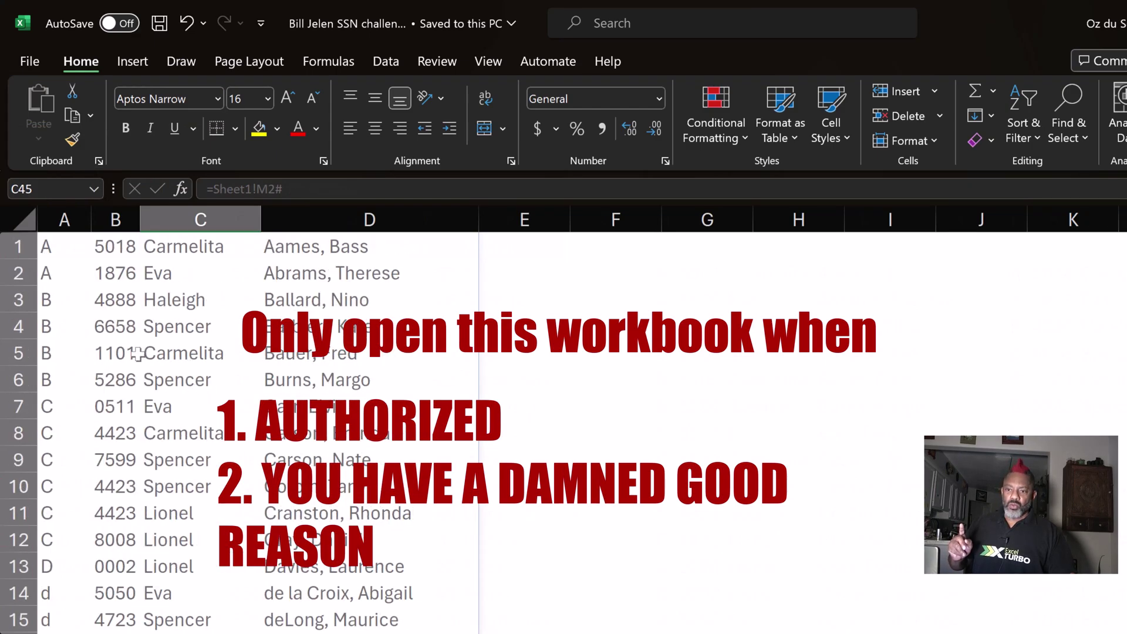
{"action": "left_click", "coordinate": [147, 398]}
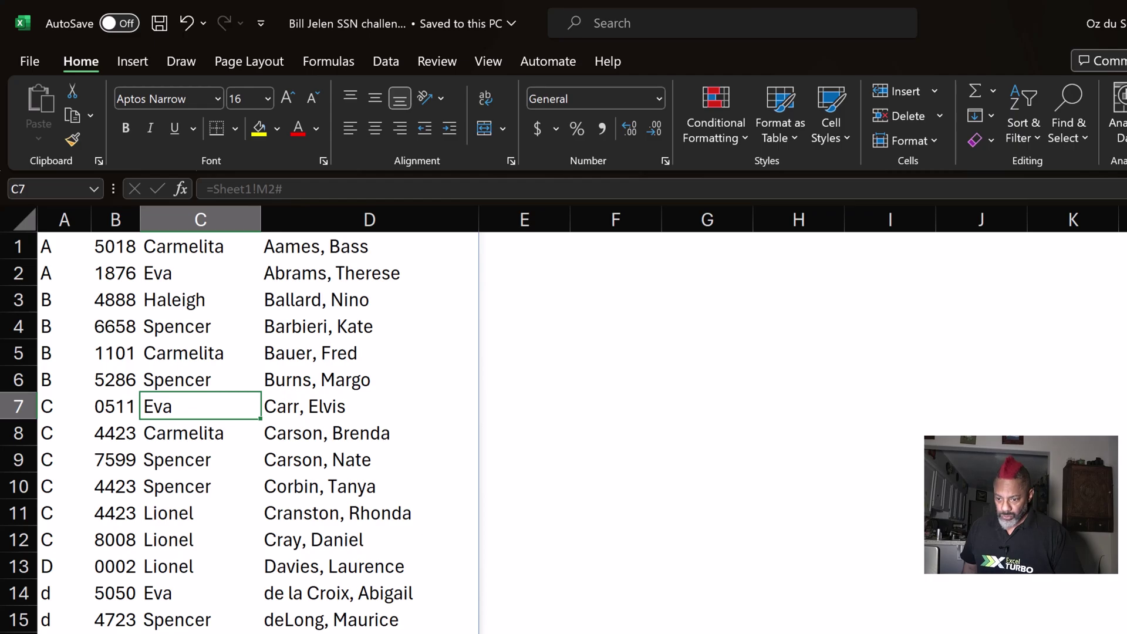
On Sheet1 below the table, enter a new person's last name, private code, advisor and age.
{"action": "key", "text": "ctrl+bracketleft"}
{"action": "scroll", "coordinate": [564, 432], "scroll_direction": "down", "scroll_amount": 9}
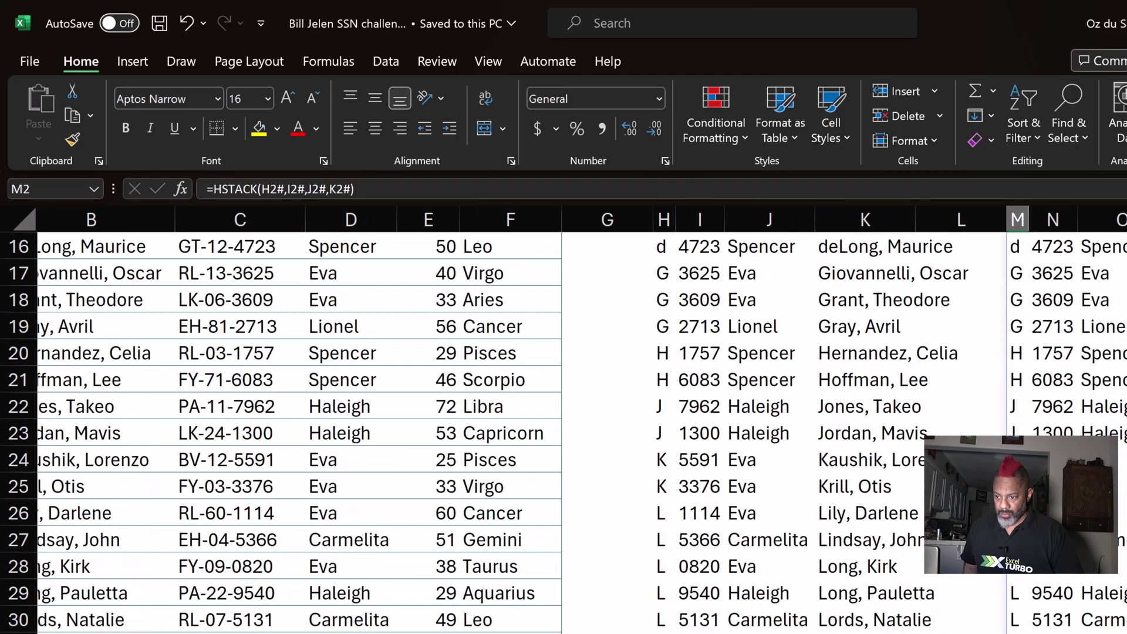
{"action": "scroll", "coordinate": [347, 421], "scroll_direction": "down", "scroll_amount": 4}
{"action": "scroll", "coordinate": [346, 421], "scroll_direction": "left", "scroll_amount": 1}
{"action": "left_click", "coordinate": [171, 588]}
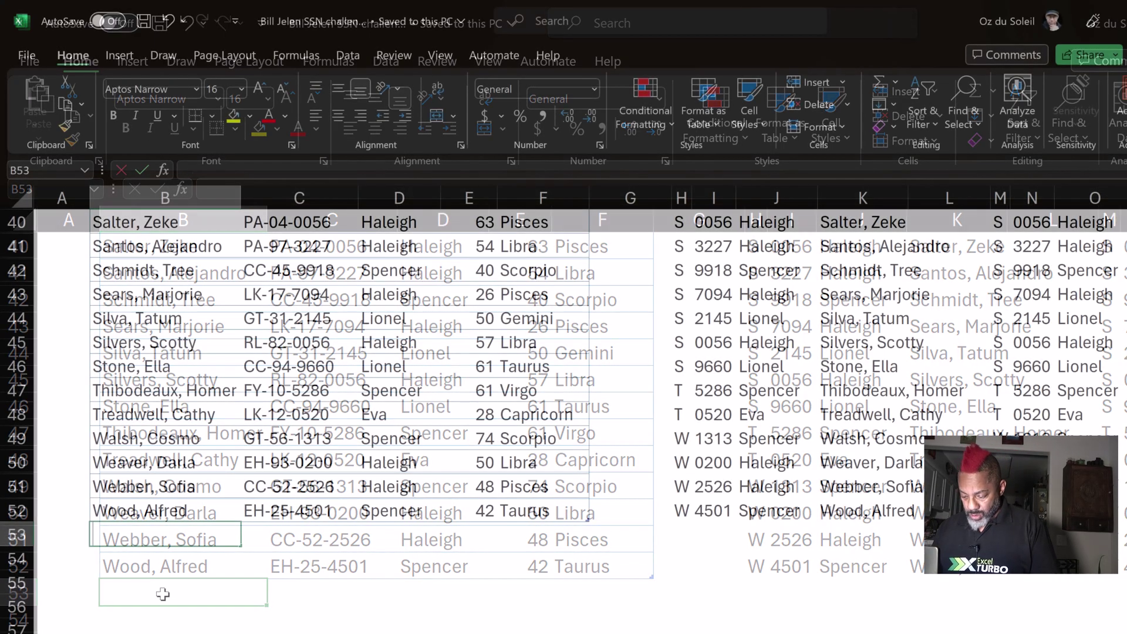
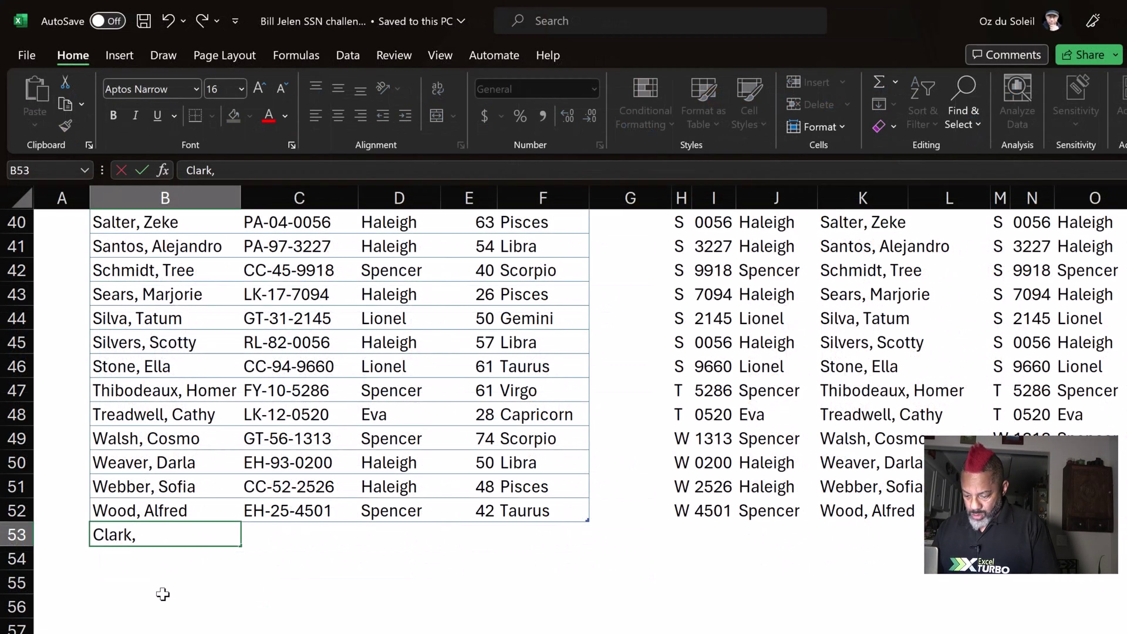
{"action": "key", "text": "Tab"}
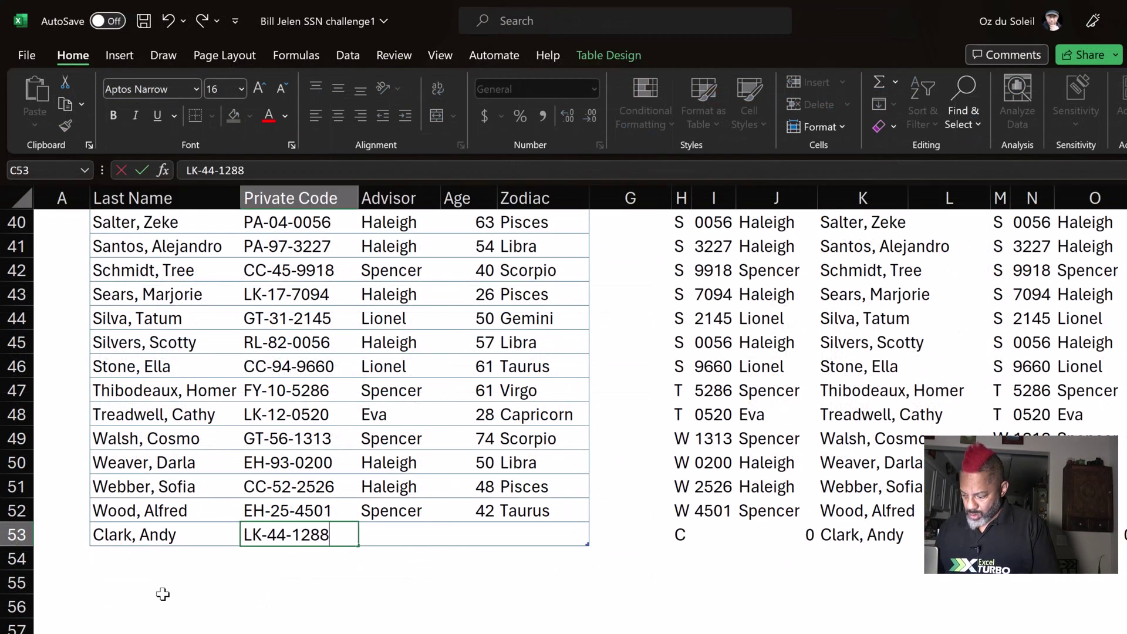
{"action": "key", "text": "Tab"}
{"action": "type", "text": "Spencer"}
{"action": "key", "text": "Tab"}
{"action": "type", "text": "59"}
{"action": "key", "text": "Tab"}
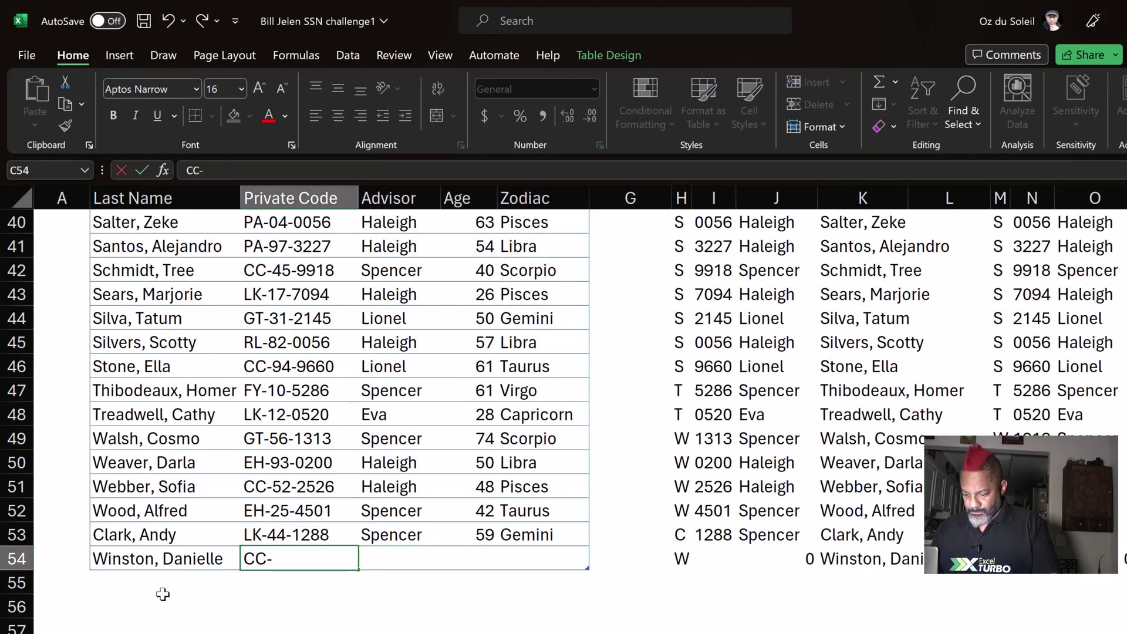
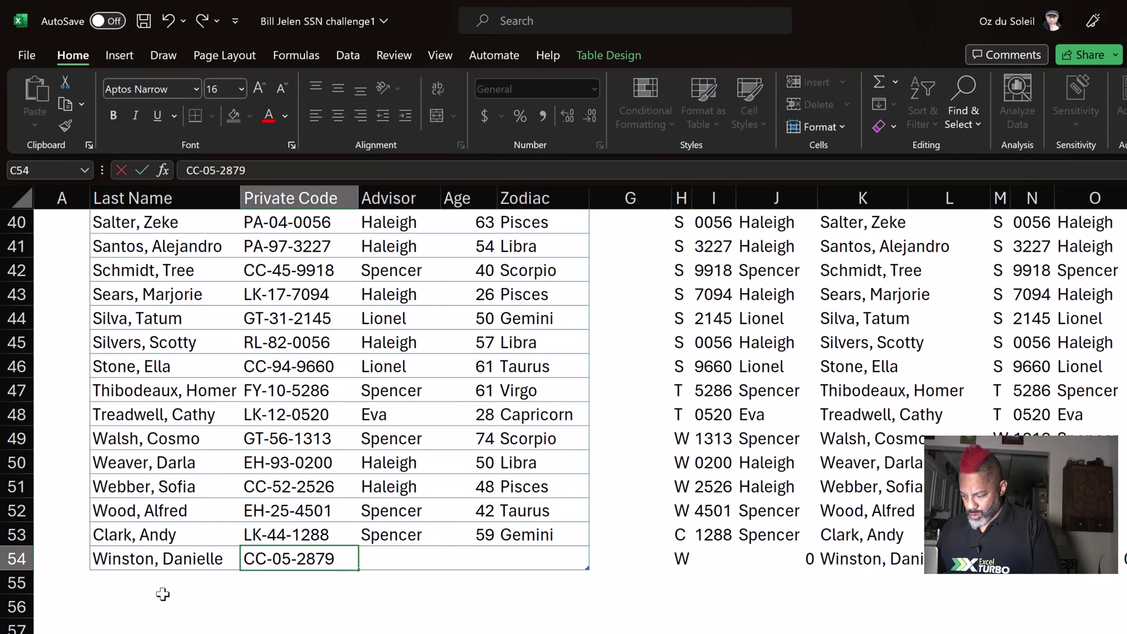
Fill in the remaining new records' name, private code and advisor values.
{"action": "key", "text": "Tab"}
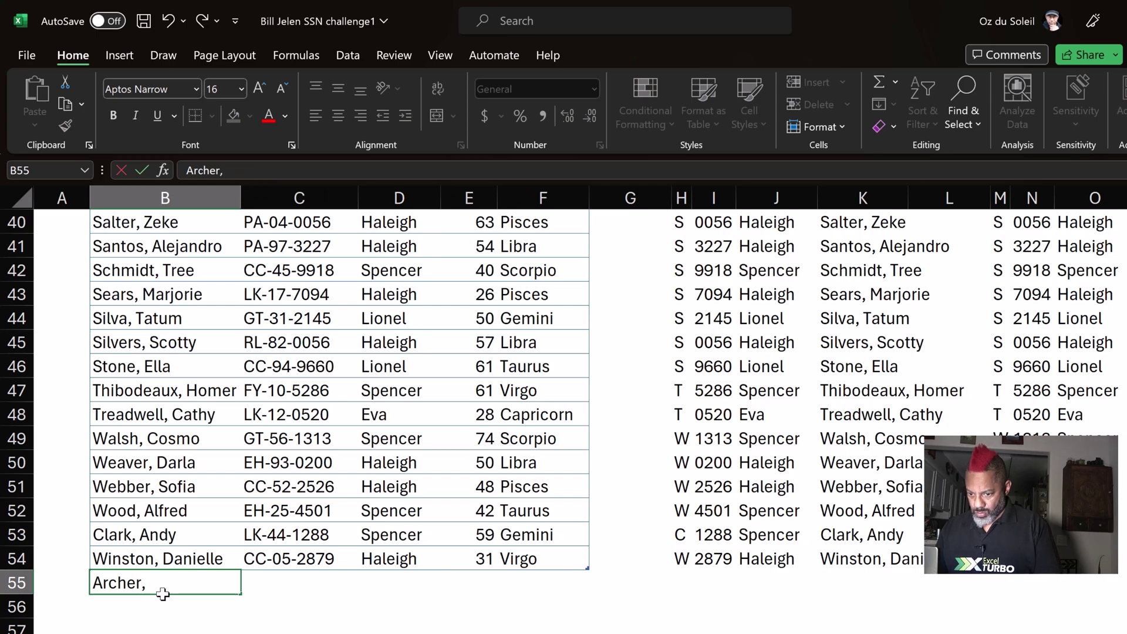
{"action": "key", "text": "Tab"}
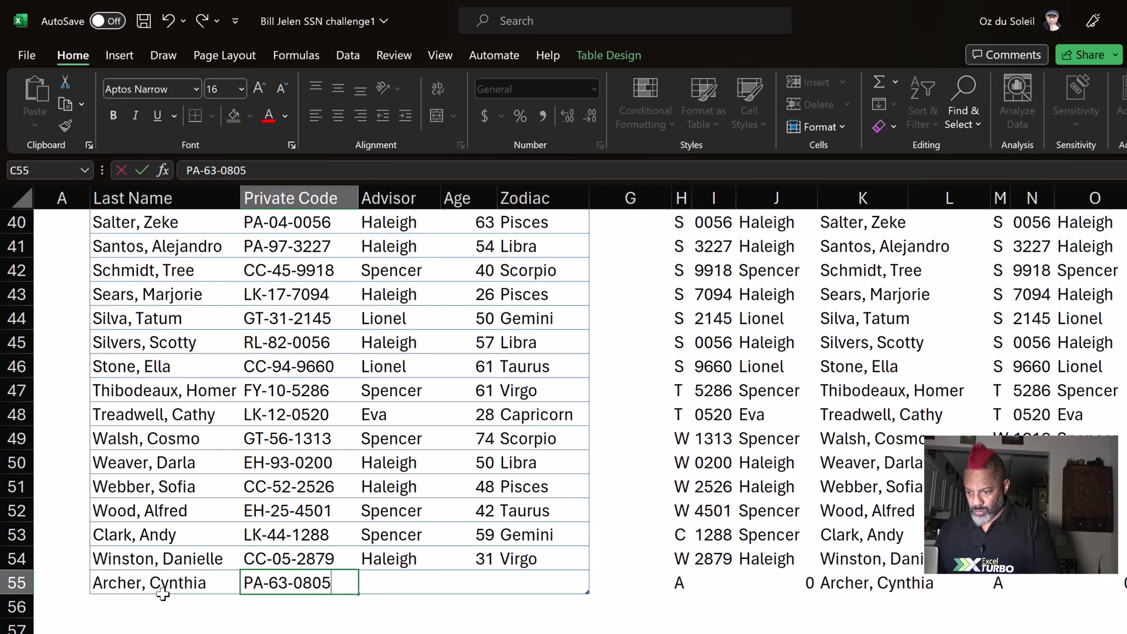
{"action": "key", "text": "Tab"}
{"action": "key", "text": "Tab"}
{"action": "key", "text": "Tab"}
{"action": "key", "text": "Down"}
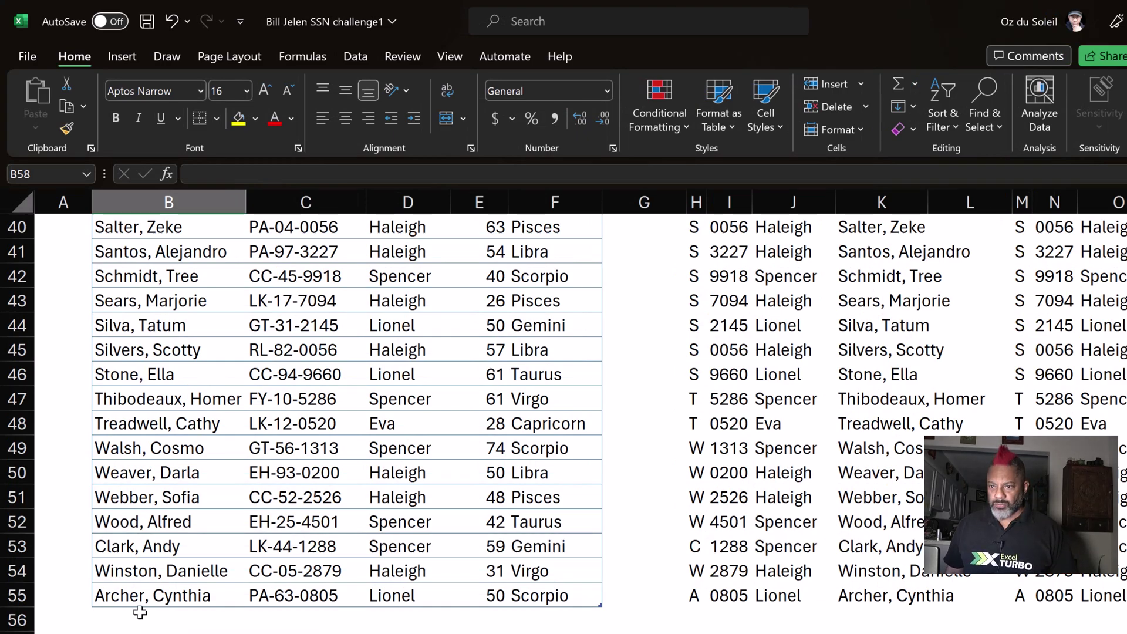
Sort the source table A to Z by Last Name and save the workbook.
{"action": "left_click", "coordinate": [147, 22]}
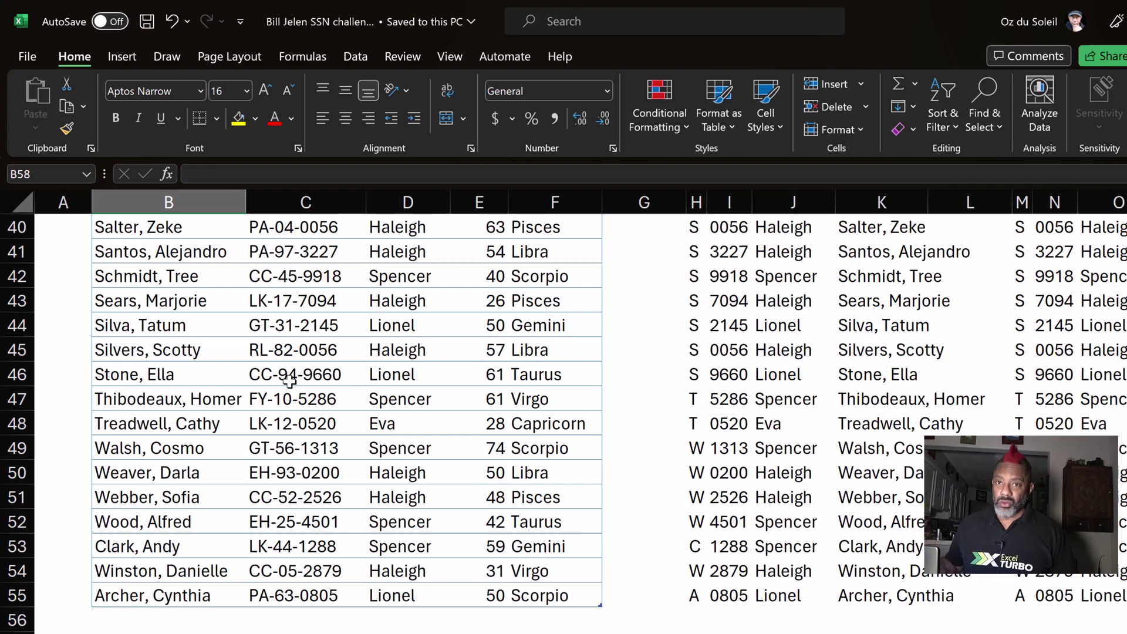
{"action": "left_click", "coordinate": [152, 321]}
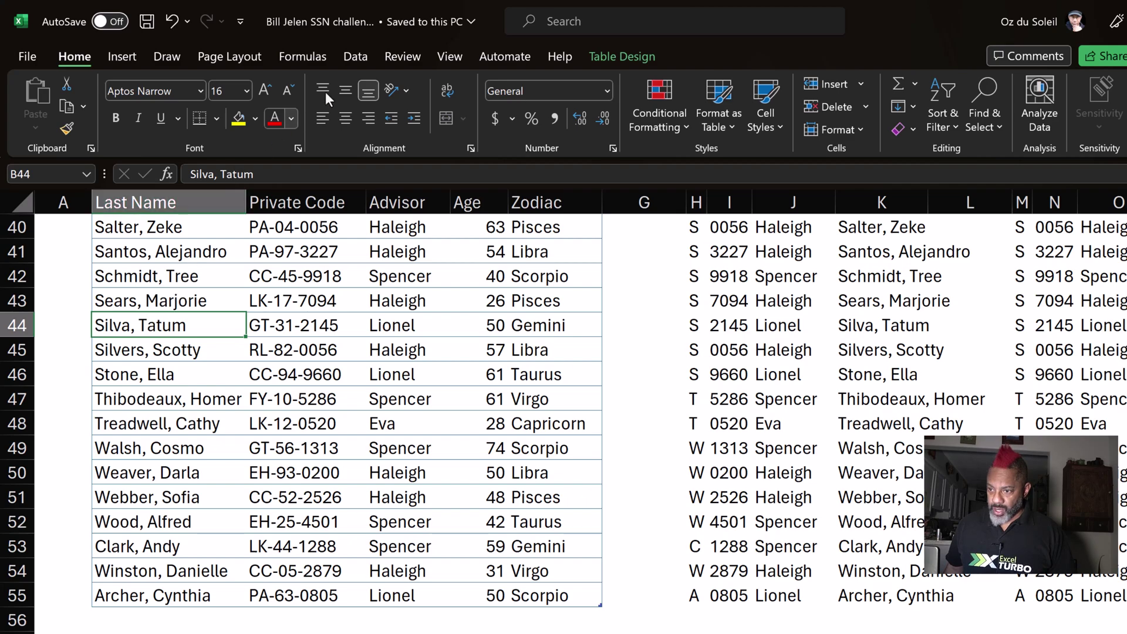
{"action": "left_click", "coordinate": [357, 58]}
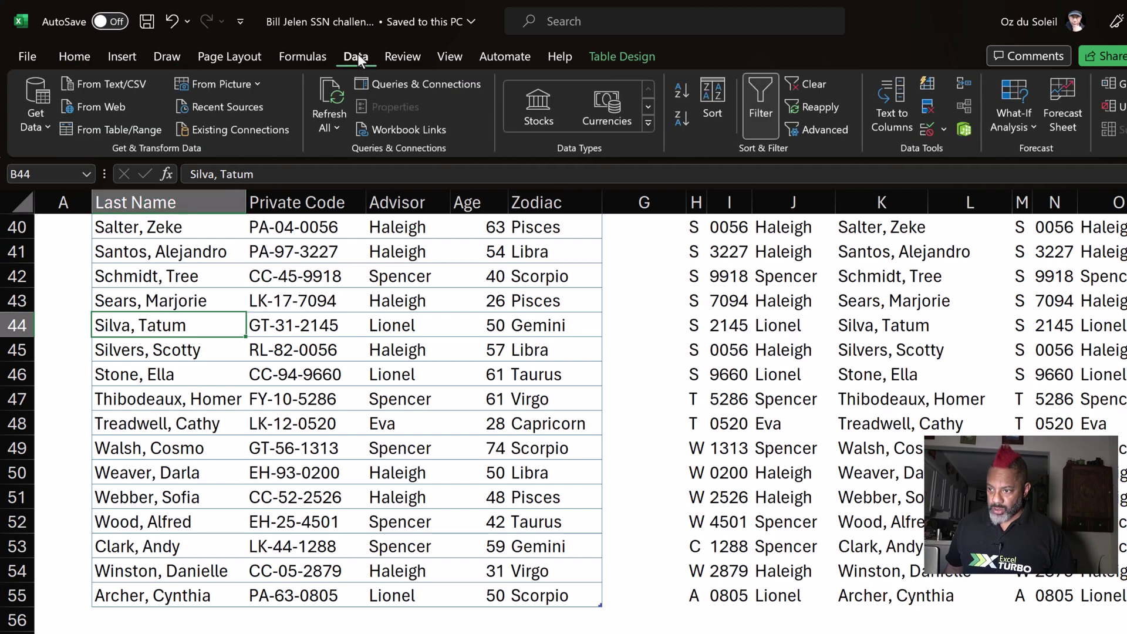
{"action": "left_click", "coordinate": [680, 94]}
{"action": "left_click", "coordinate": [155, 392]}
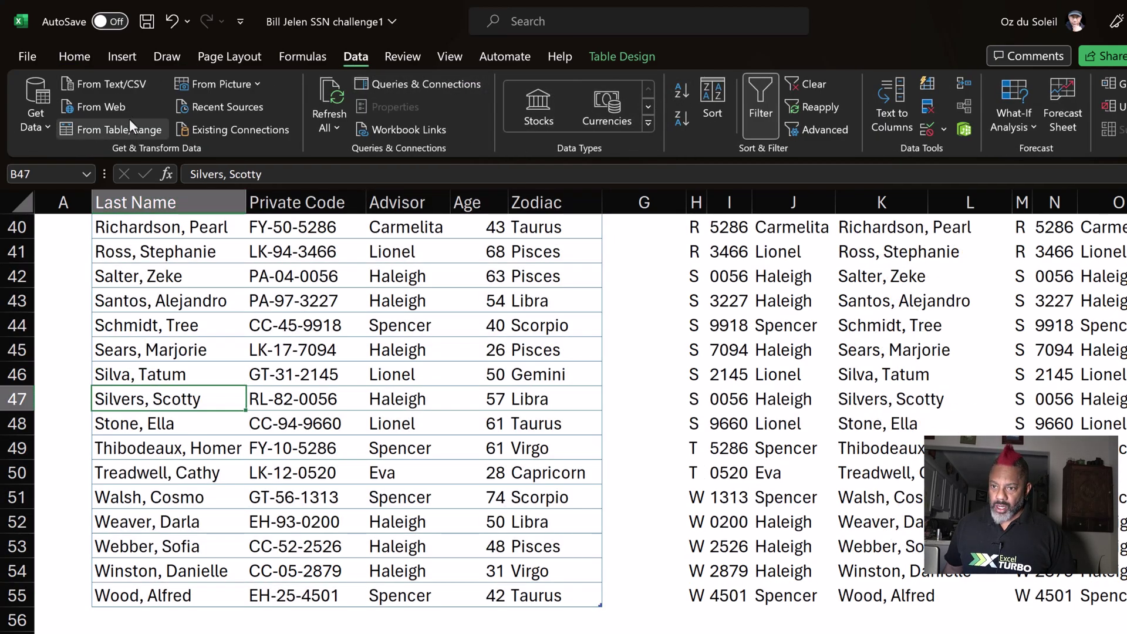
{"action": "left_click", "coordinate": [147, 22]}
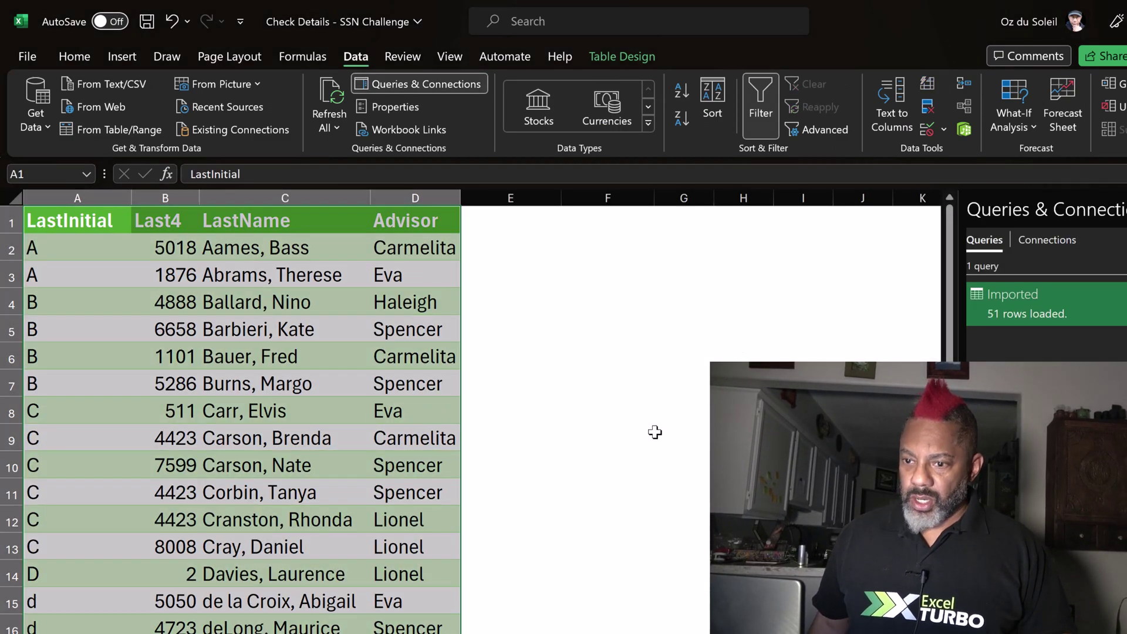
Refresh All in Check Details so the Imported query loads 54 rows.
{"action": "left_click", "coordinate": [655, 432]}
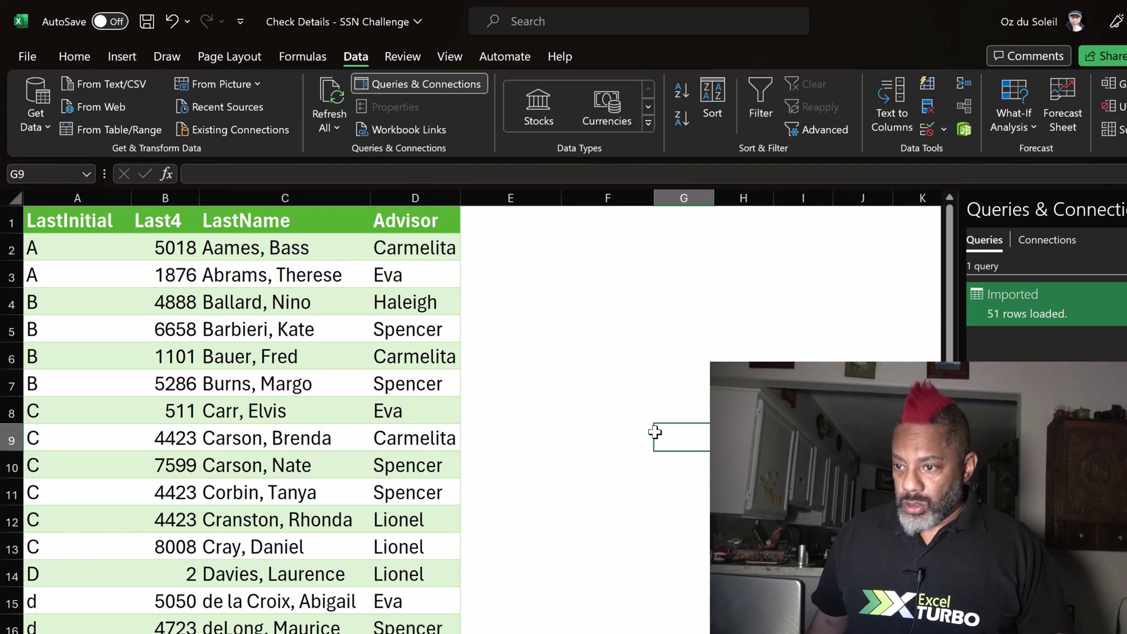
{"action": "left_click", "coordinate": [329, 97]}
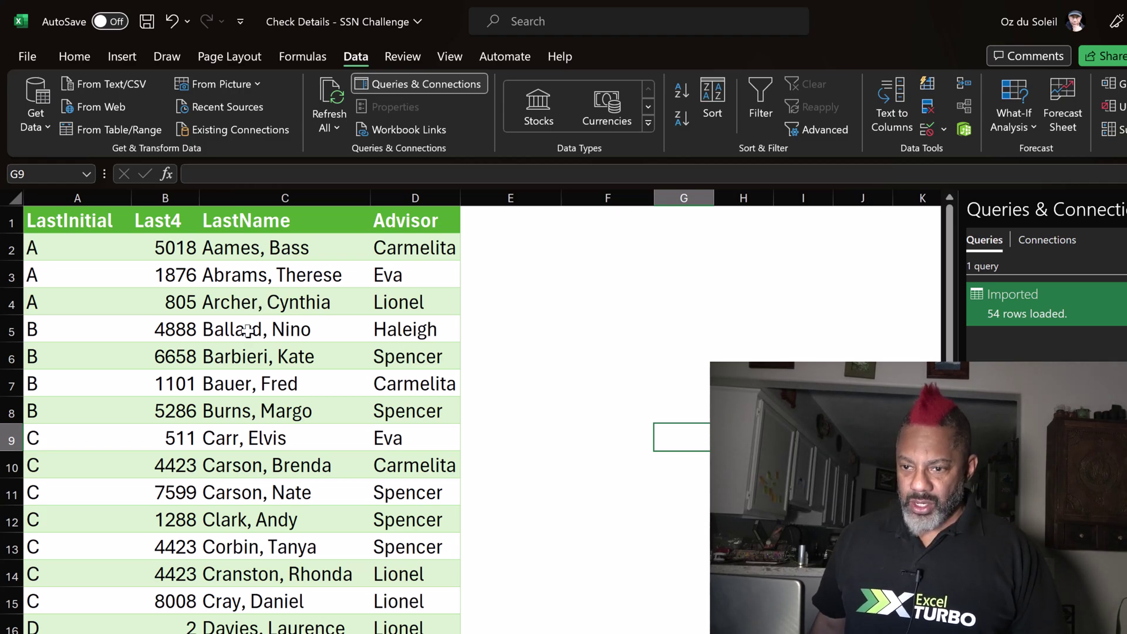
On the lookup sheet, enter initial A and a new person's last four digits to return their name and advisor.
{"action": "key", "text": "ctrl+Page_Up"}
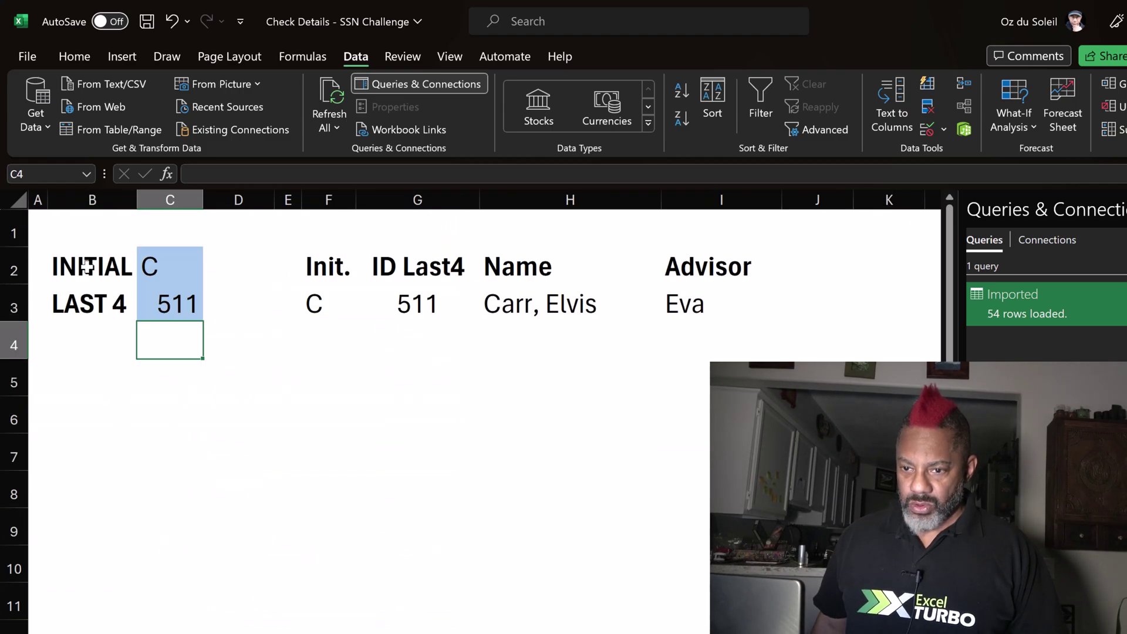
{"action": "key", "text": "Return"}
{"action": "type", "text": "A"}
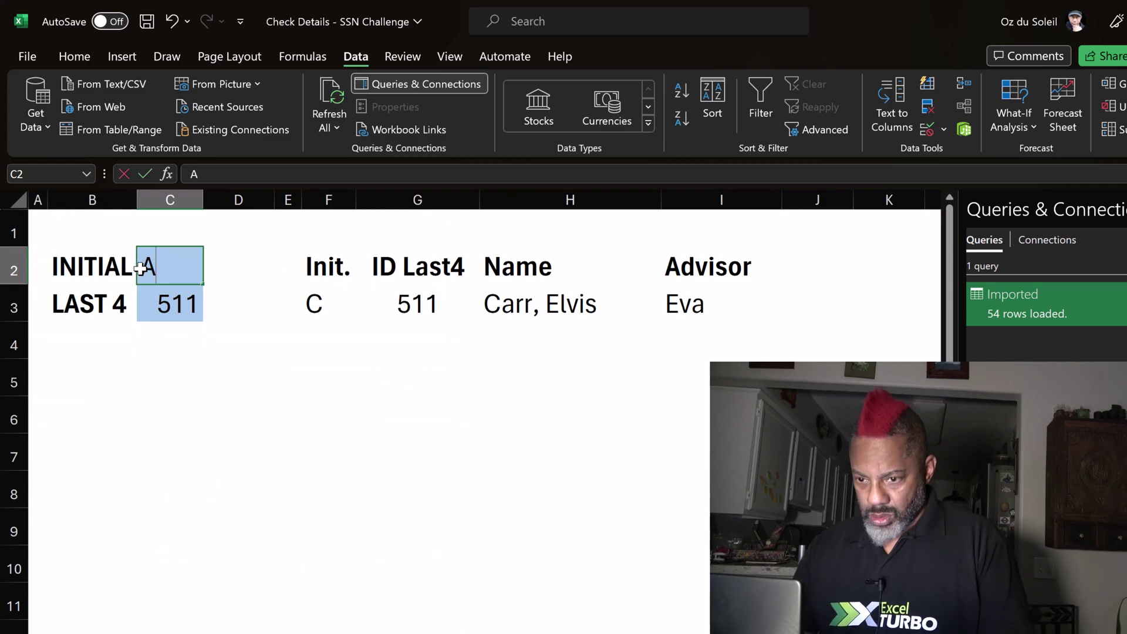
{"action": "key", "text": "Return"}
{"action": "type", "text": "08"}
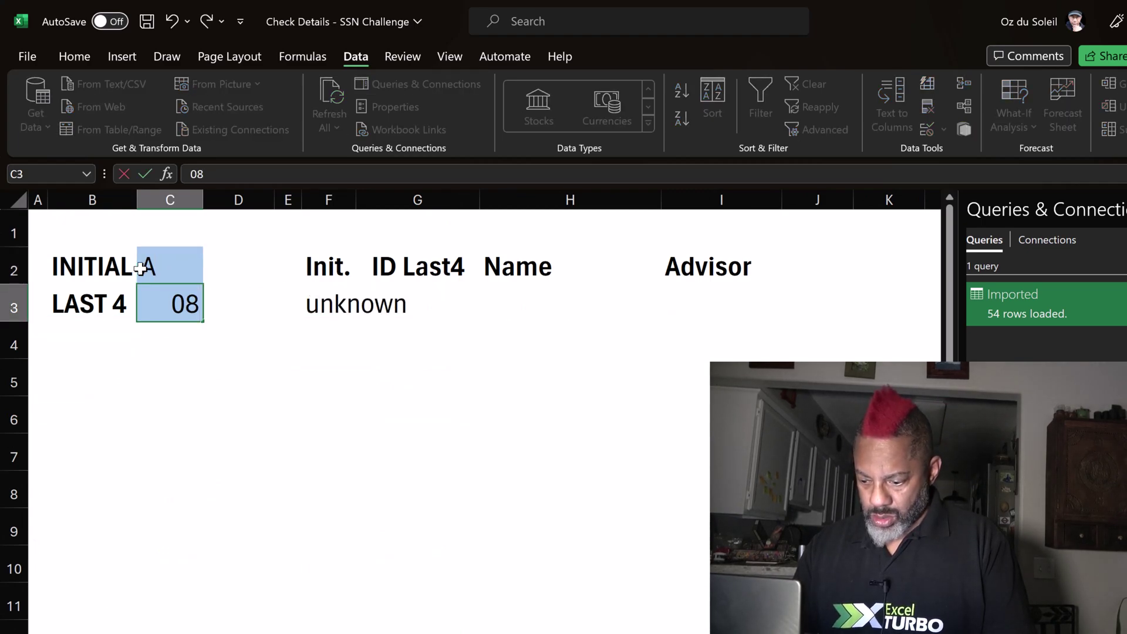
{"action": "type", "text": "05"}
{"action": "key", "text": "Return"}
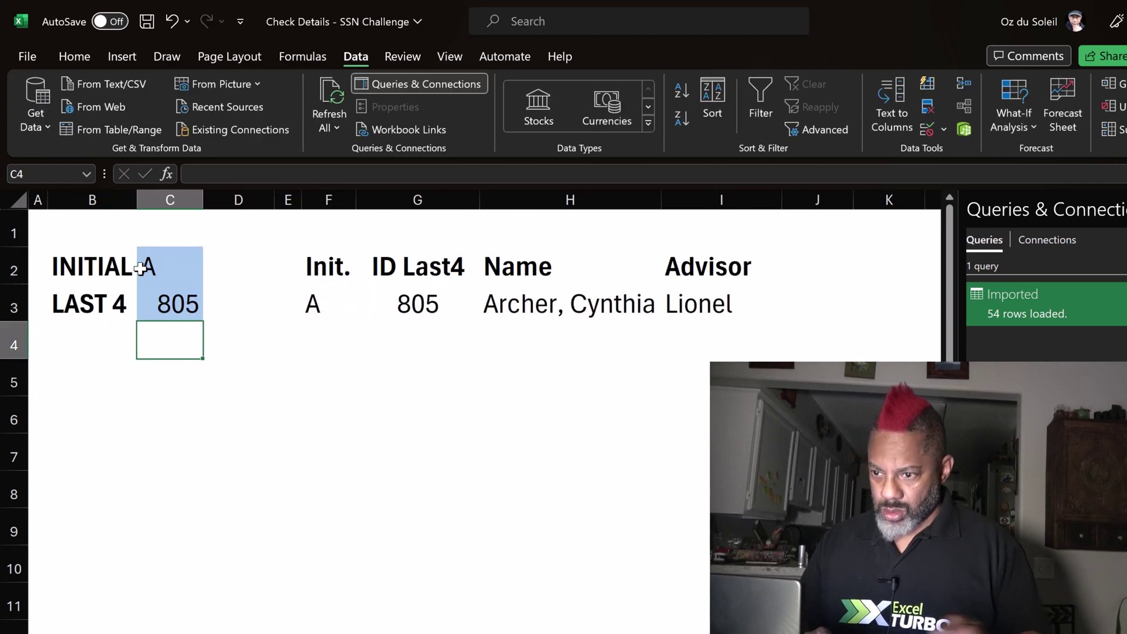